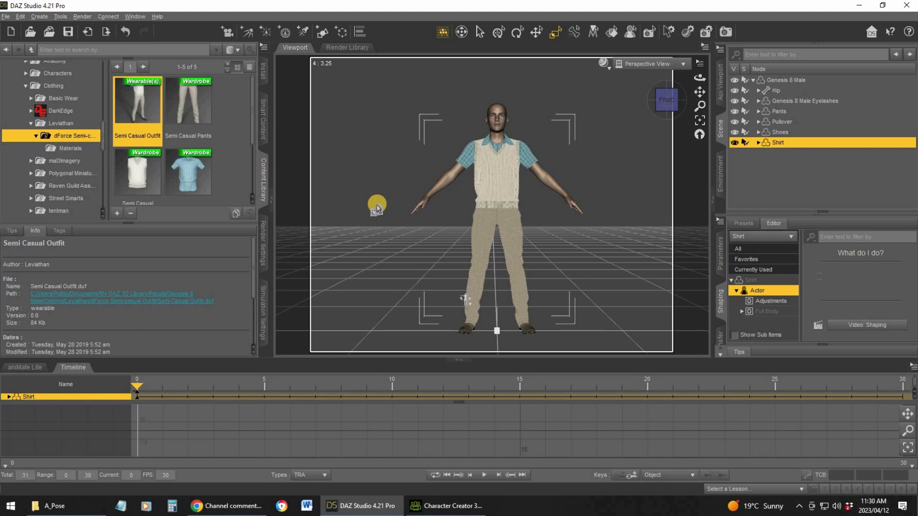
# Show the smart content and inspect the shoes and shirt nodes in the scene
pyautogui.click(262, 116)
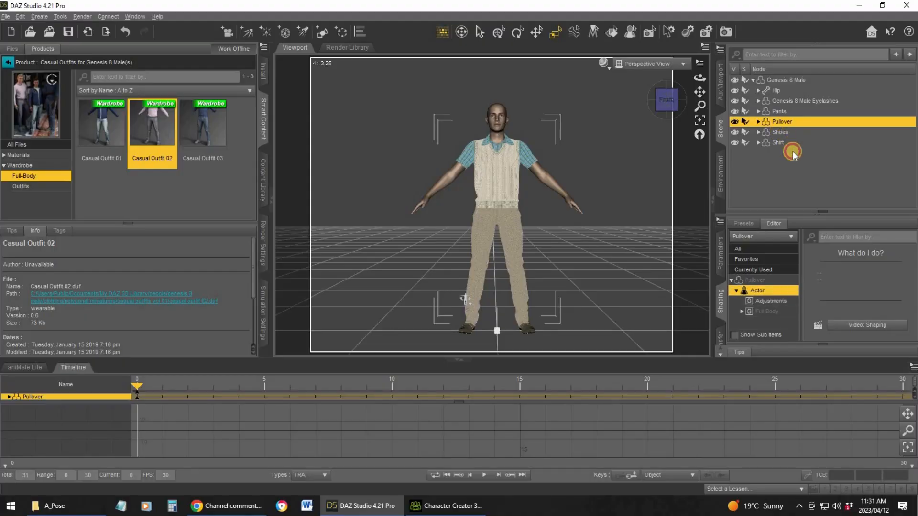
pyautogui.click(779, 133)
pyautogui.click(781, 142)
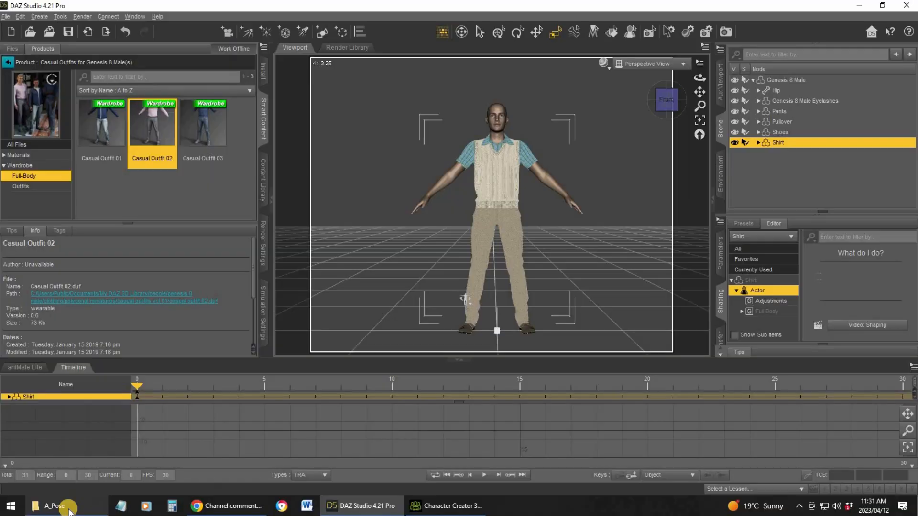
# Switch to File Explorer, open the DazResource A_Pose folder, and place its window beside the figure
pyautogui.moveTo(70, 511)
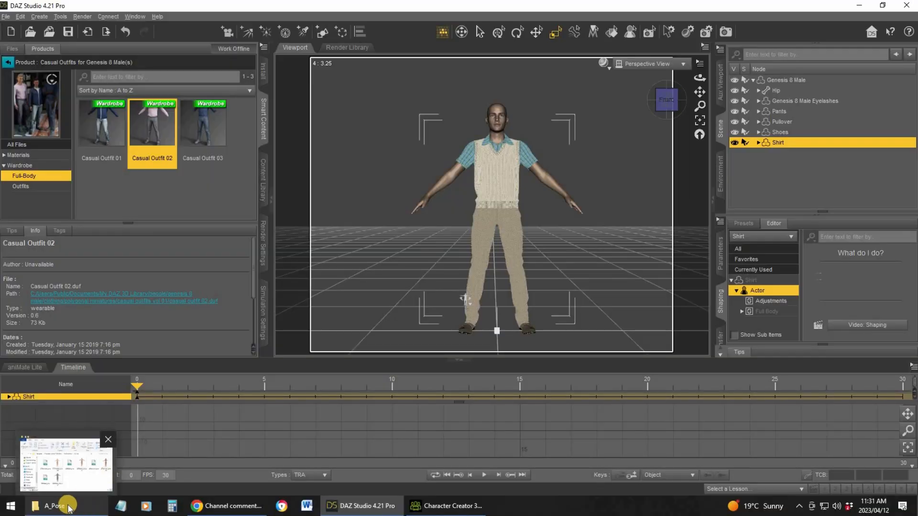
pyautogui.click(76, 504)
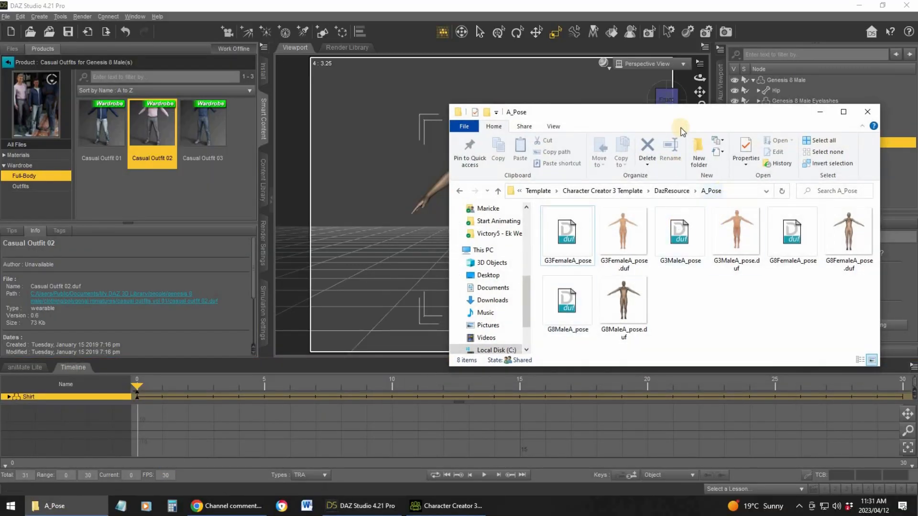
pyautogui.moveTo(816, 117); pyautogui.dragTo(853, 168)
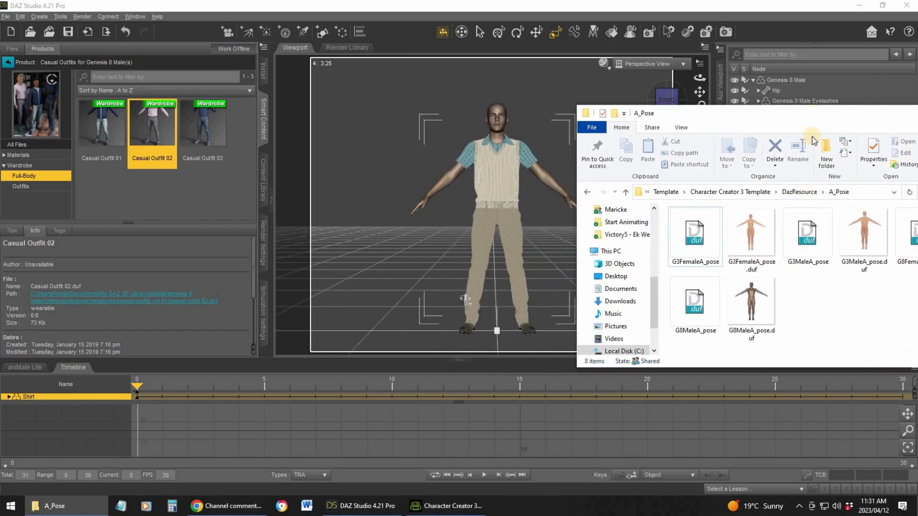
pyautogui.moveTo(813, 109); pyautogui.dragTo(778, 111)
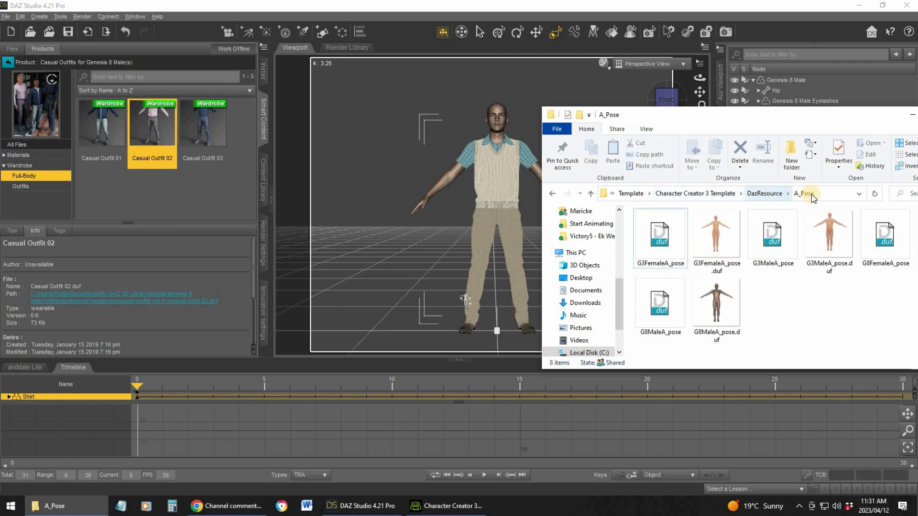
pyautogui.click(764, 195)
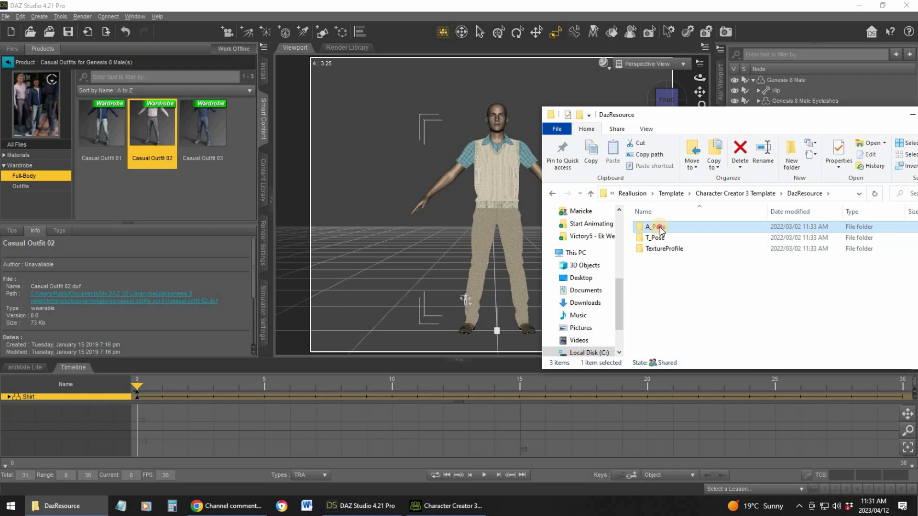
pyautogui.doubleClick(689, 227)
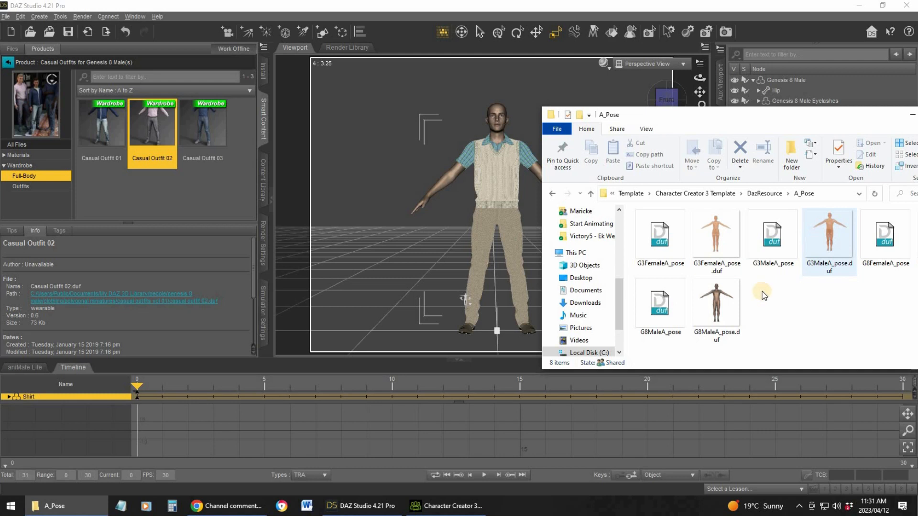
pyautogui.moveTo(803, 118); pyautogui.dragTo(704, 109)
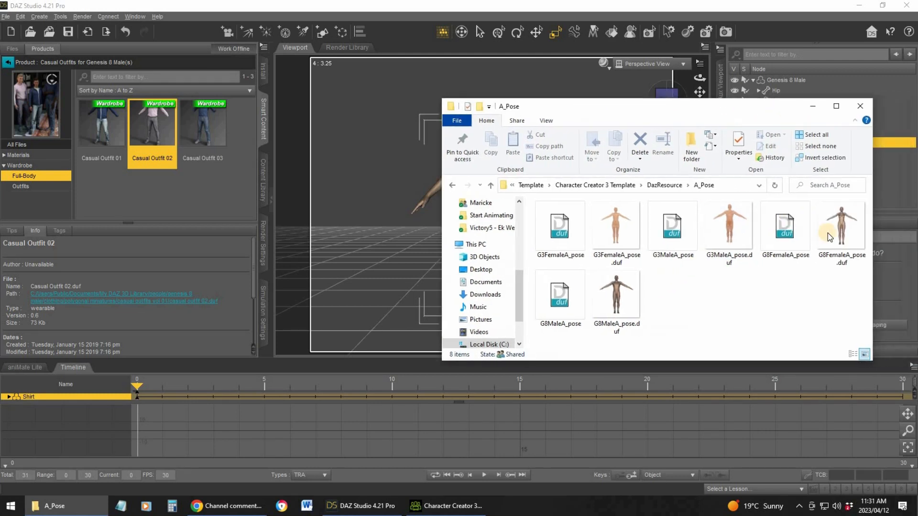
pyautogui.moveTo(761, 112); pyautogui.dragTo(883, 108)
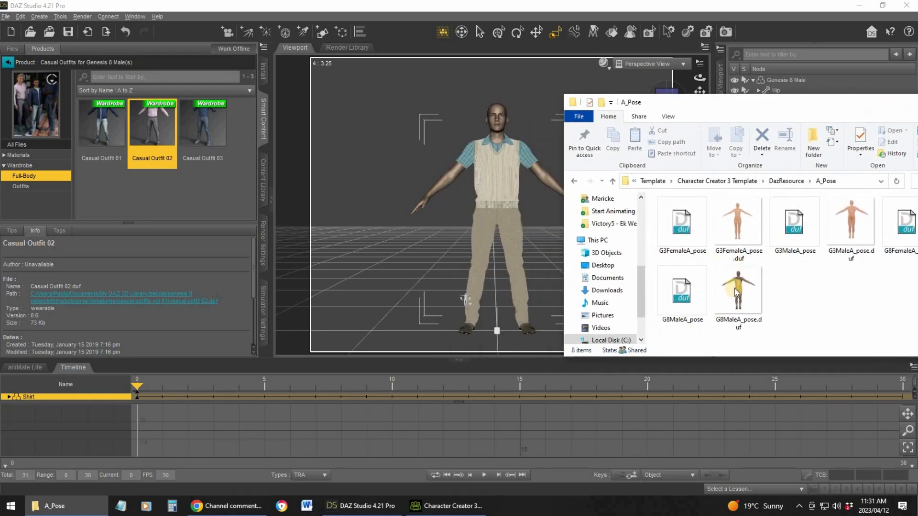
# Try to apply the G8MaleA_pose file with the shirt selected, and undo that pose
pyautogui.click(693, 295)
pyautogui.moveTo(692, 288); pyautogui.dragTo(498, 127)
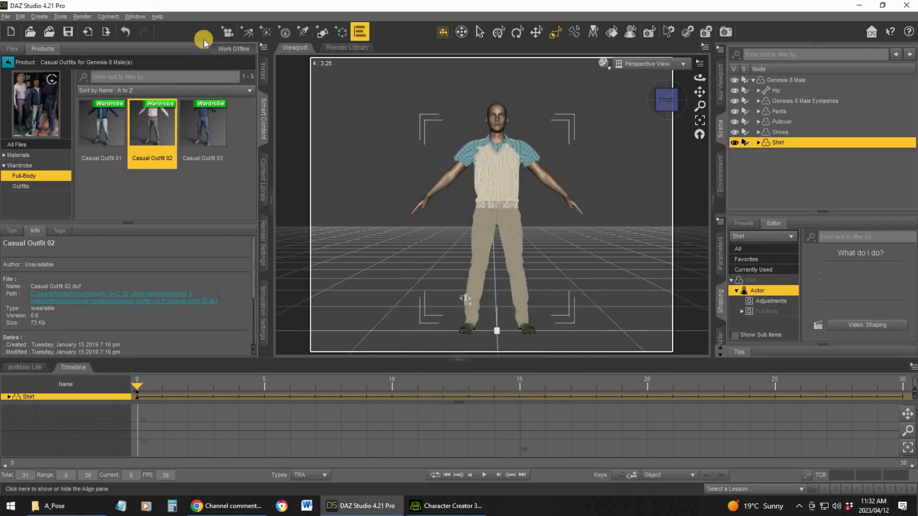
pyautogui.click(126, 34)
# Select the Genesis 8 Male figure and apply the G8MaleA_pose file to it
pyautogui.click(784, 78)
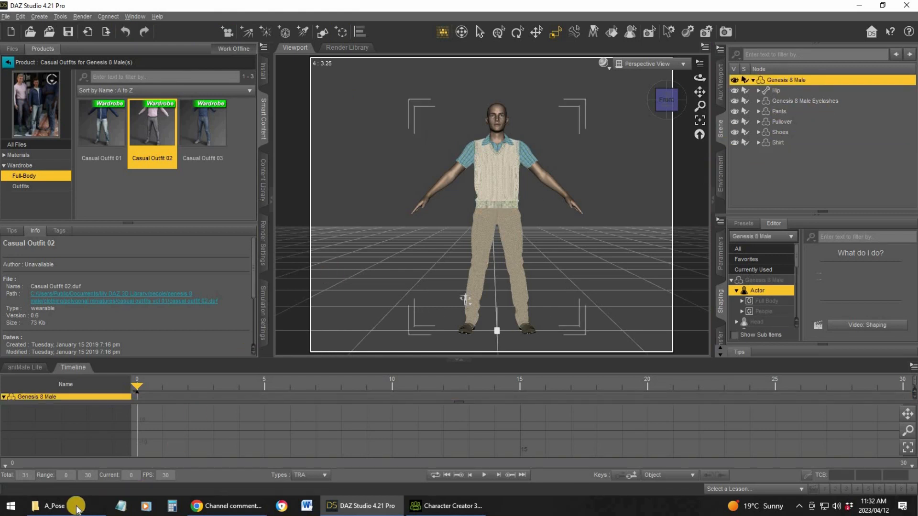
pyautogui.click(55, 505)
pyautogui.moveTo(683, 292); pyautogui.dragTo(511, 173)
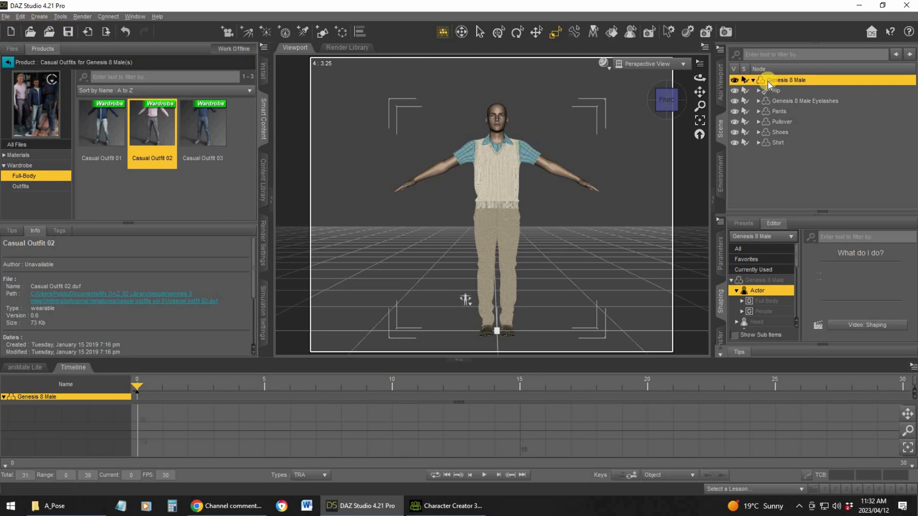
# Export the posed, clothed figure as an Autodesk FBX file named TestNew in the desktop's New folder
pyautogui.click(6, 17)
pyautogui.moveTo(32, 91)
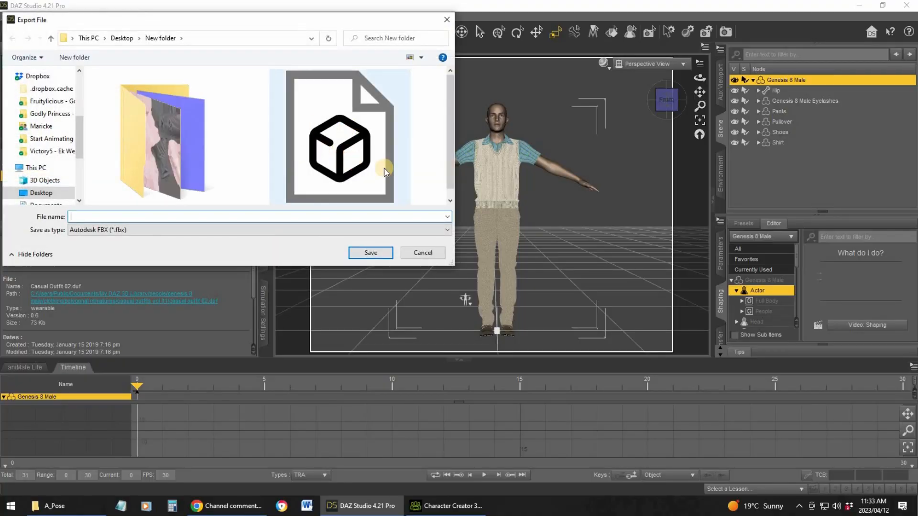
pyautogui.click(386, 172)
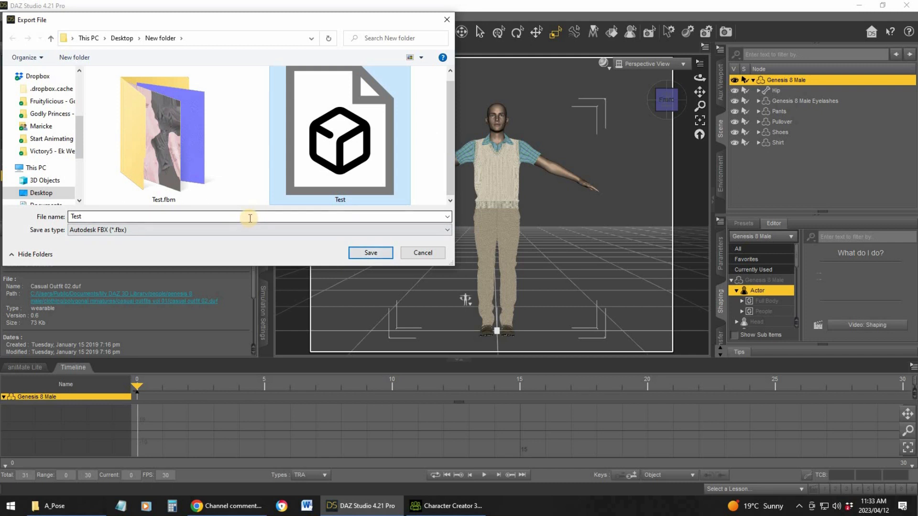
pyautogui.doubleClick(249, 217)
pyautogui.write('TestNew')
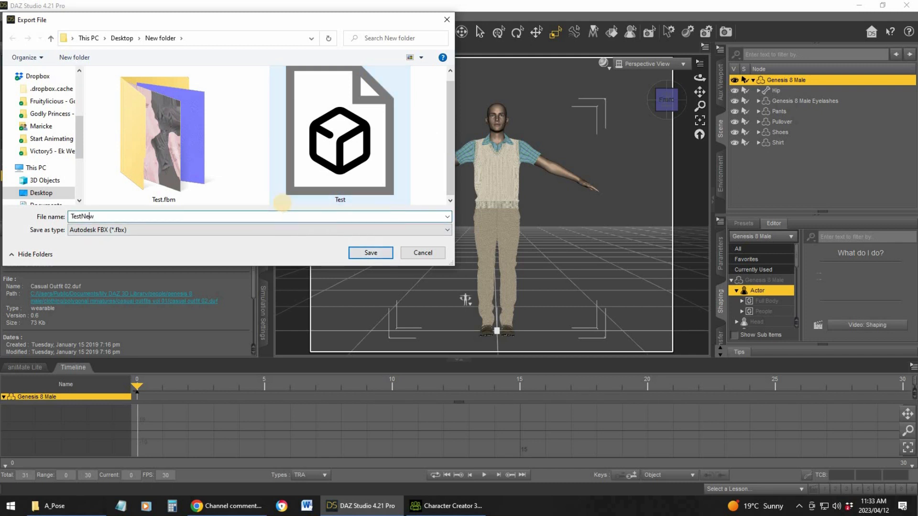
pyautogui.click(390, 254)
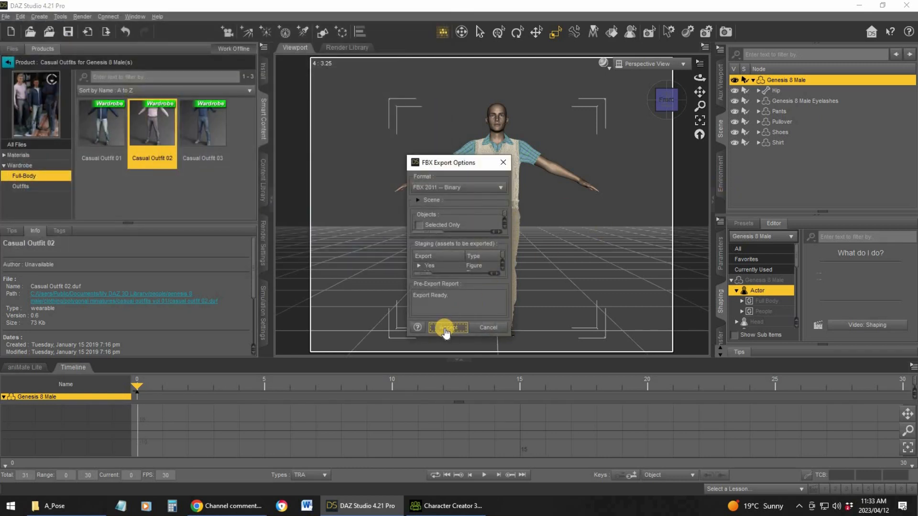
pyautogui.press('Return')
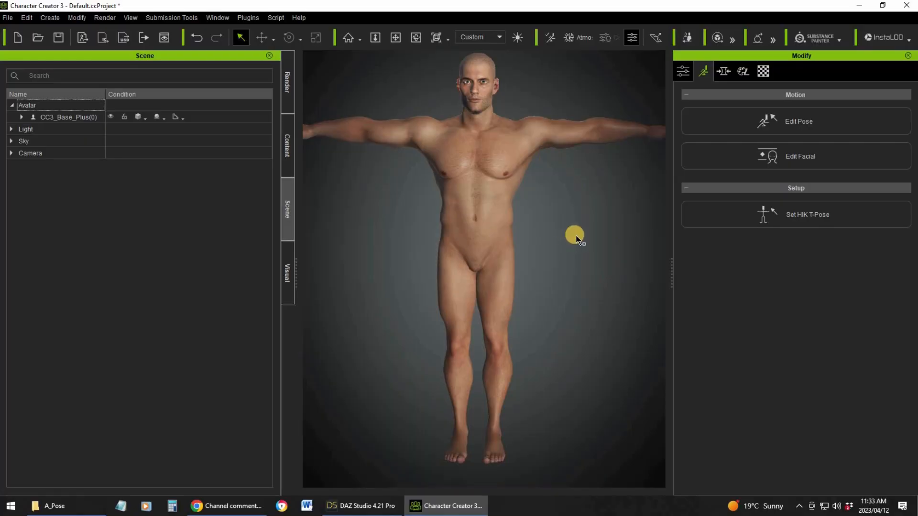
# In Character Creator 3, load the Test New FBX with the Transformer for CC3+, using advanced DAZ texture detection
pyautogui.scroll(-3, 576, 236)
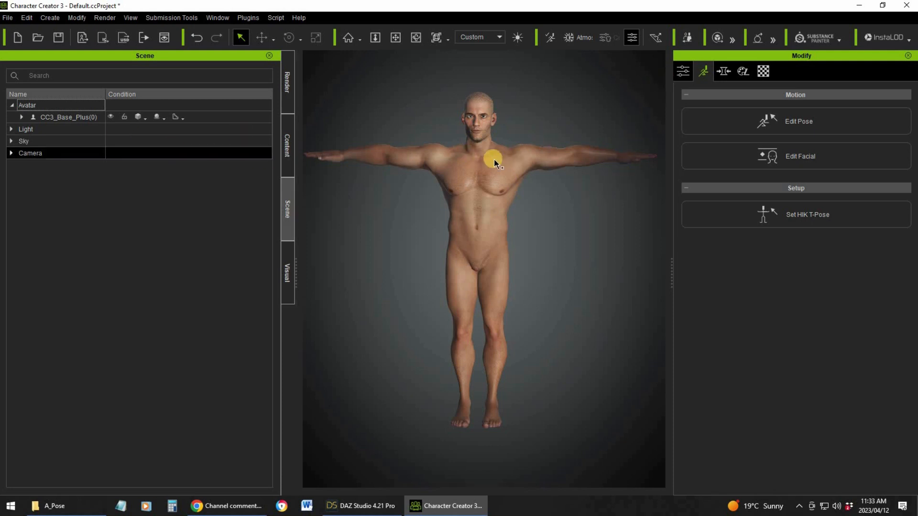
pyautogui.click(689, 40)
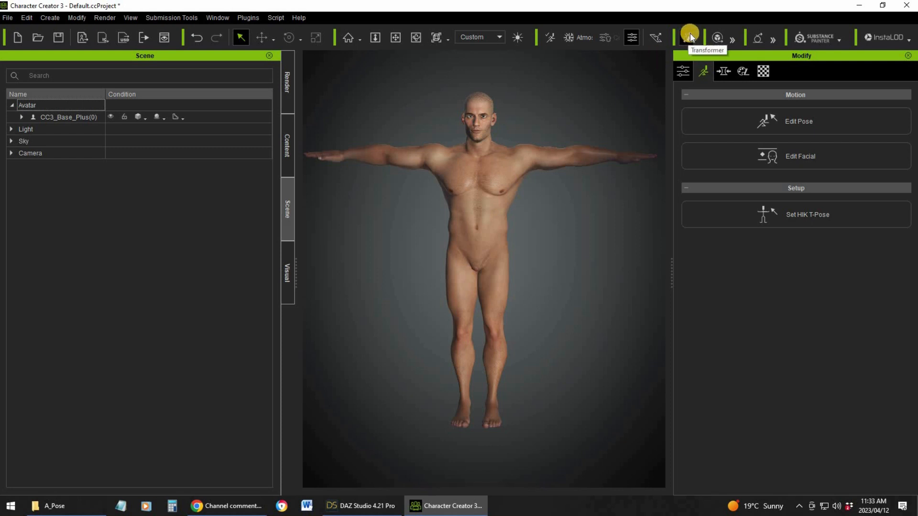
pyautogui.click(685, 36)
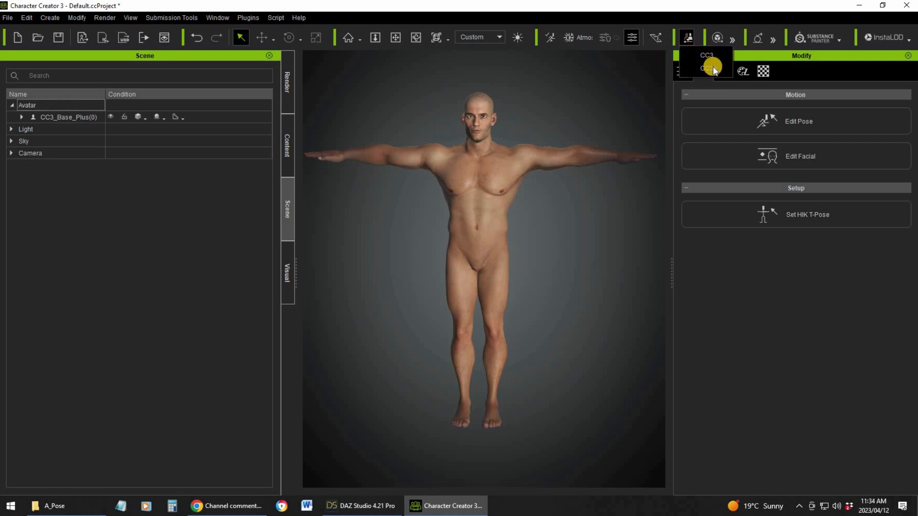
pyautogui.click(709, 69)
pyautogui.moveTo(287, 106); pyautogui.dragTo(289, 218)
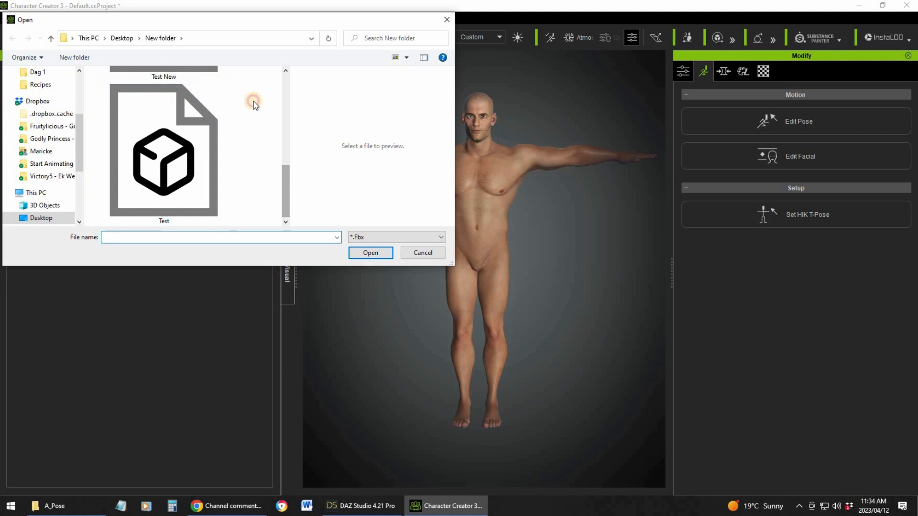
pyautogui.click(201, 76)
pyautogui.click(370, 253)
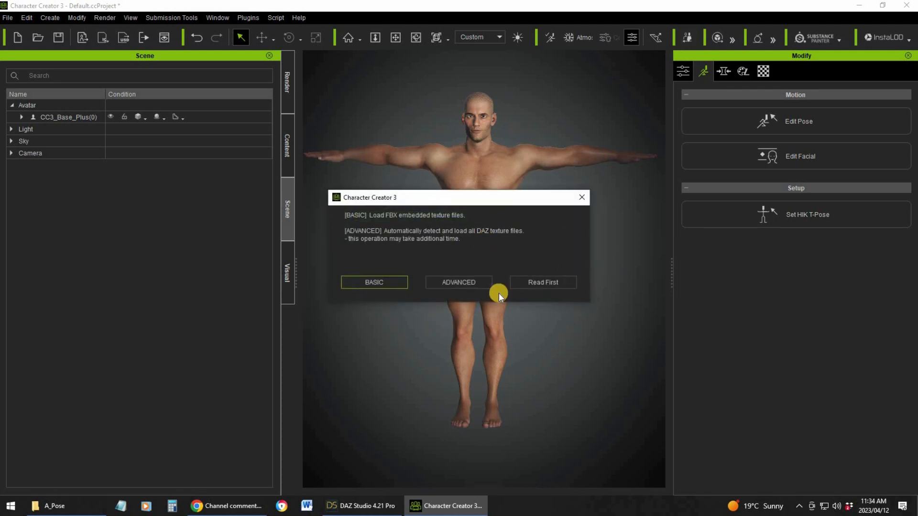
pyautogui.click(454, 282)
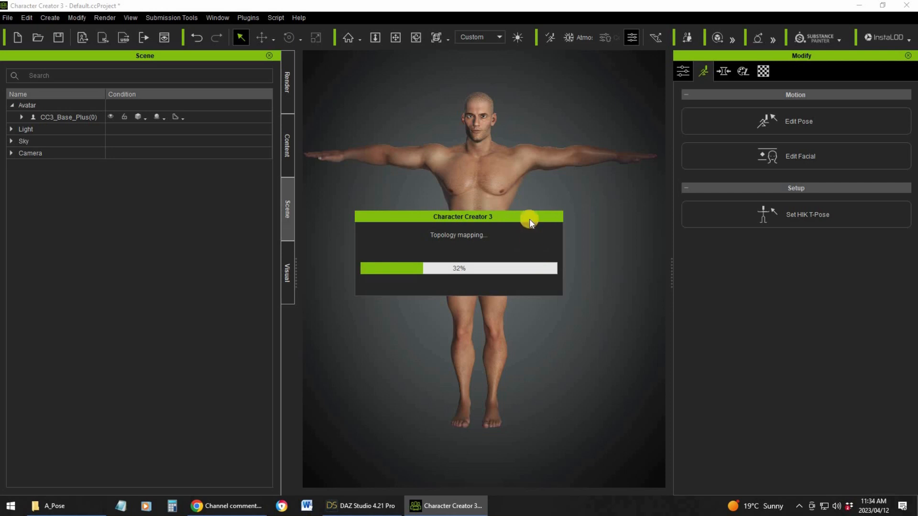
# Enable Bake Body Texture and set its maximum texture size to 1024
pyautogui.click(188, 131)
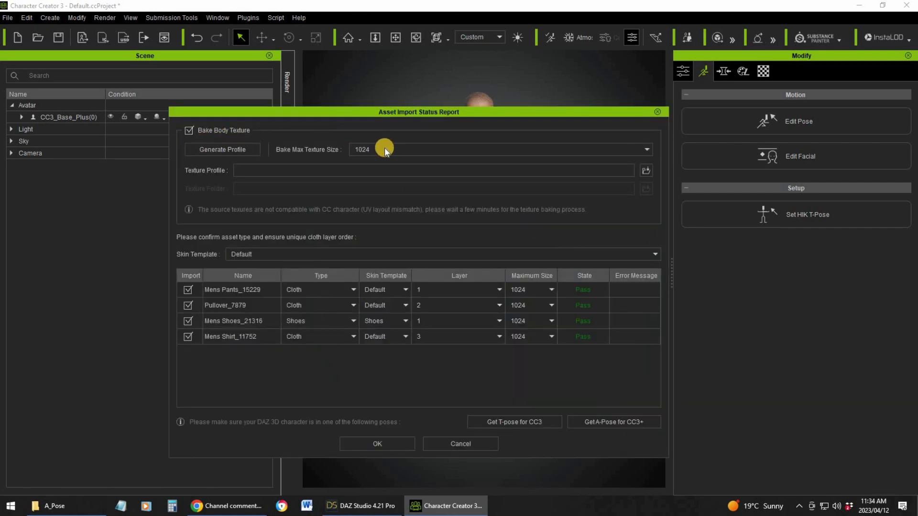
pyautogui.click(388, 149)
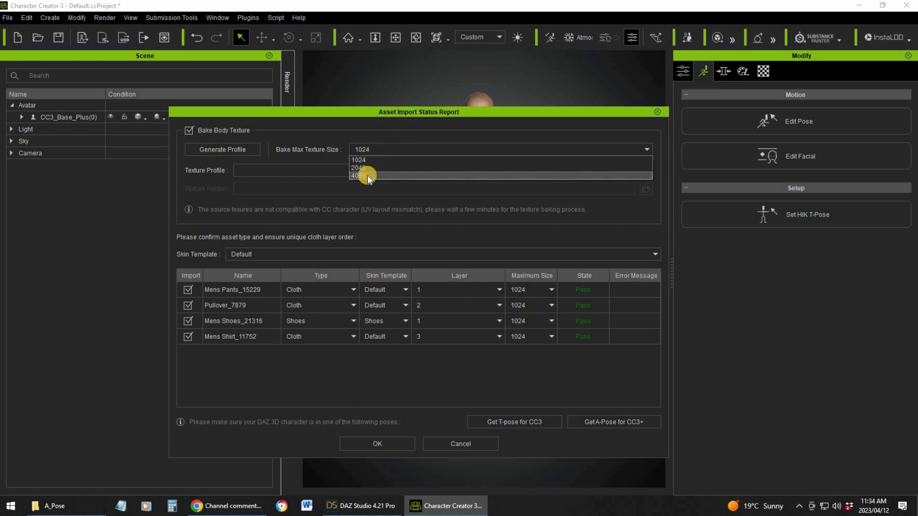
pyautogui.click(375, 159)
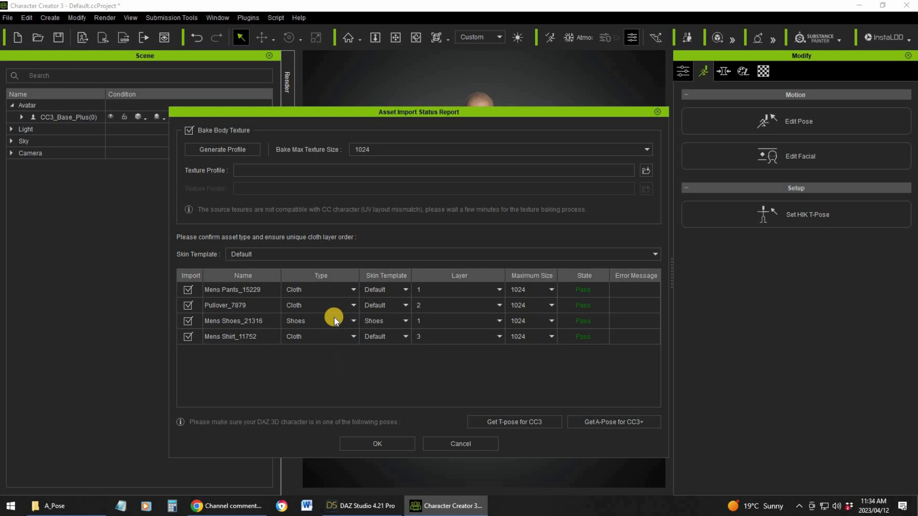
# Review the asset type options available for the Mens Pants and Mens Shirt entries
pyautogui.click(354, 289)
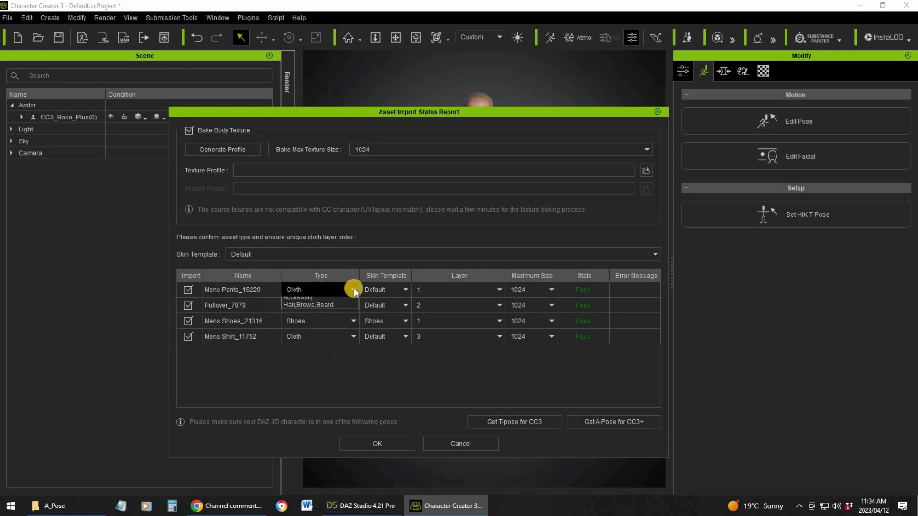
pyautogui.click(280, 337)
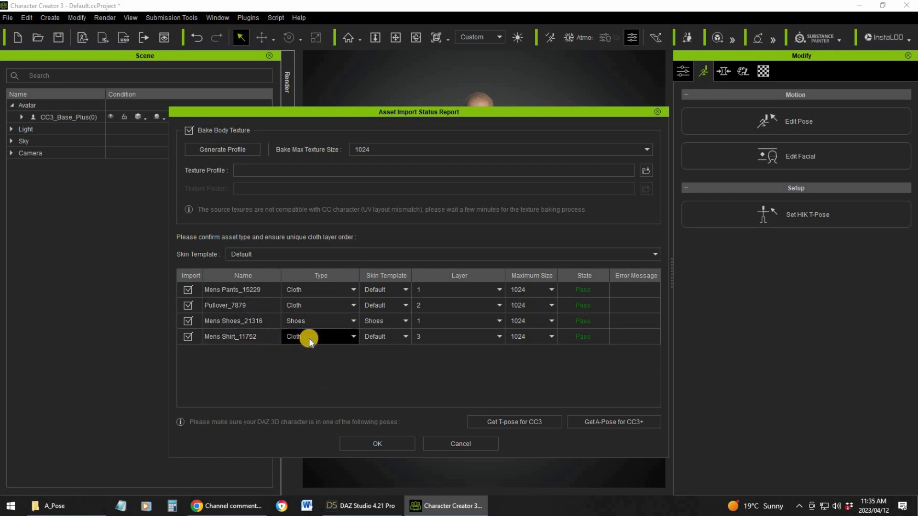
pyautogui.click(354, 337)
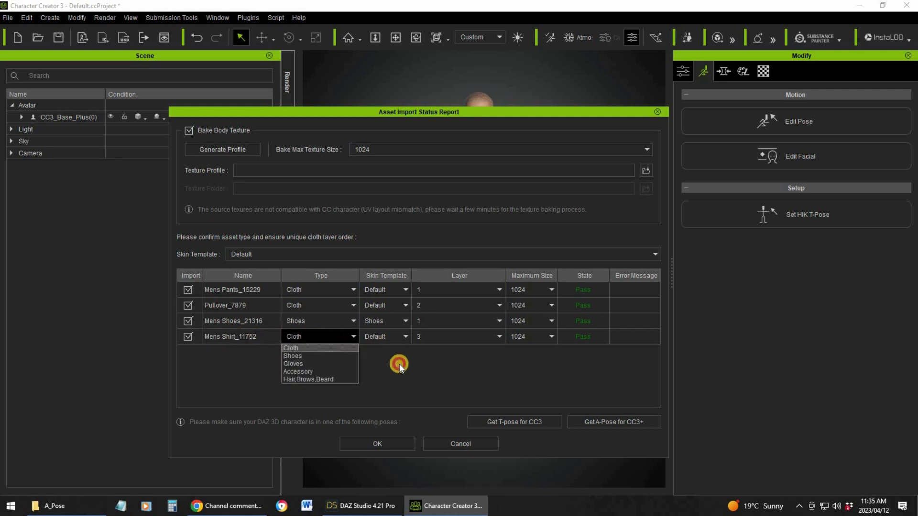
pyautogui.click(399, 366)
pyautogui.click(354, 337)
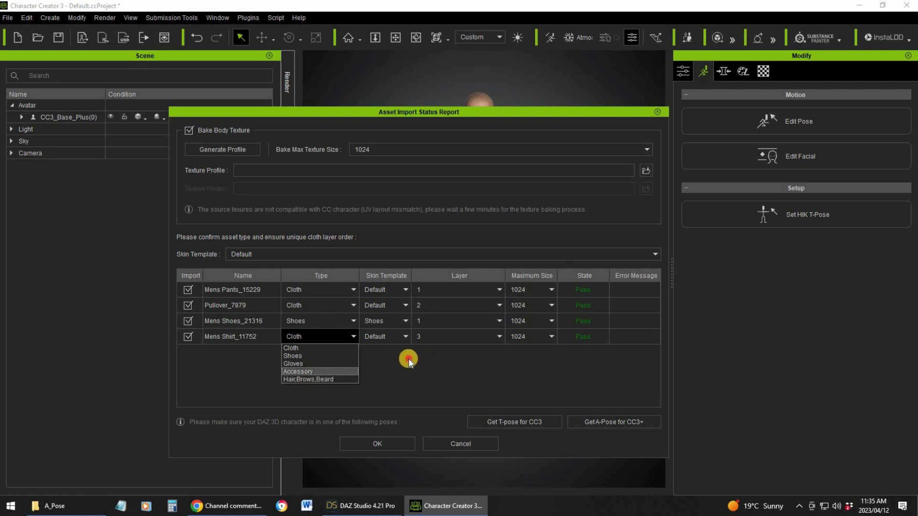
pyautogui.click(480, 347)
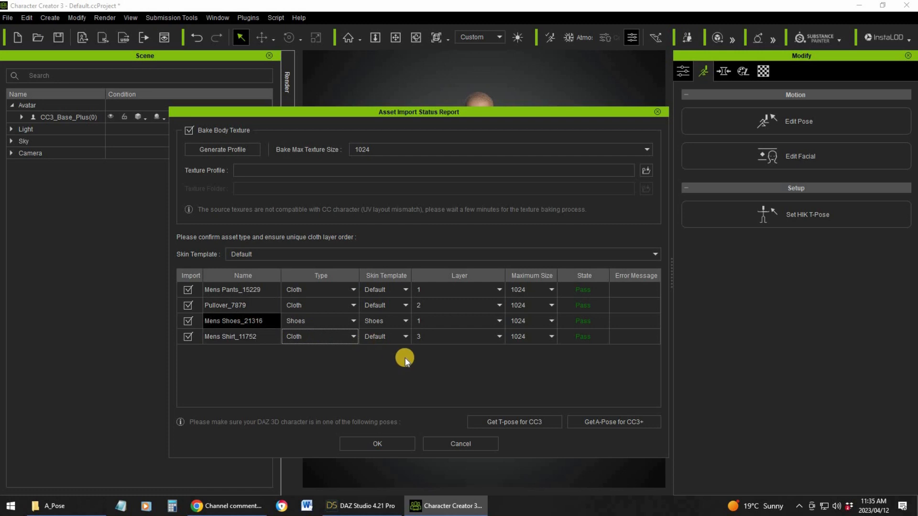
# Set the maximum texture size of the Mens Pants to 1024
pyautogui.click(550, 288)
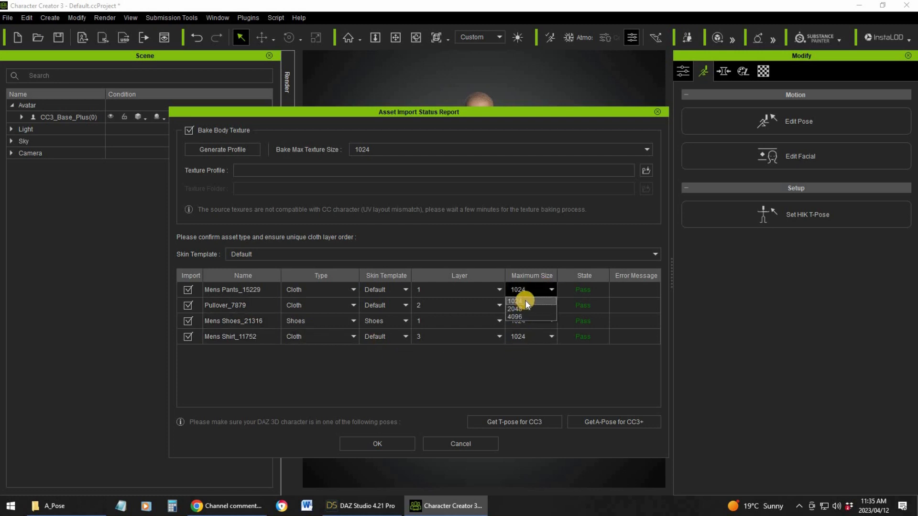
pyautogui.click(522, 301)
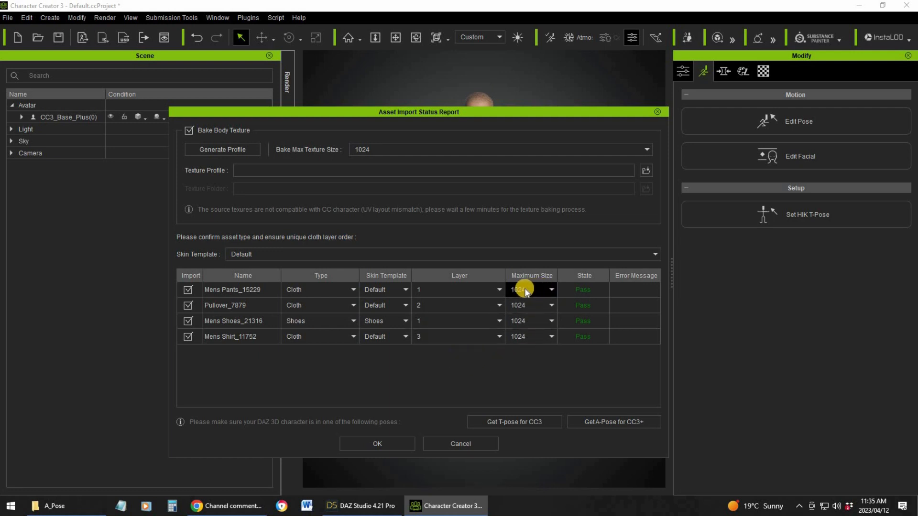
pyautogui.click(251, 316)
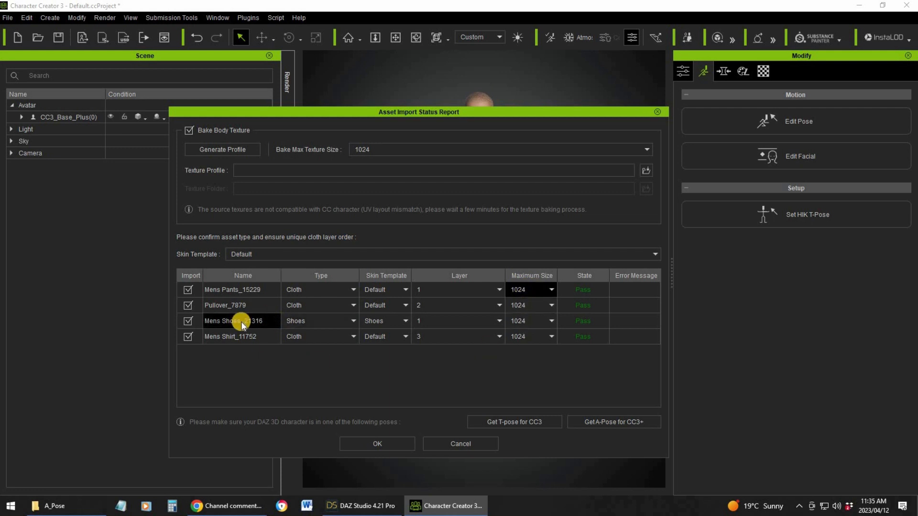
# Keep the Mens Pants asset type as Cloth and import the character with all listed clothing
pyautogui.click(316, 287)
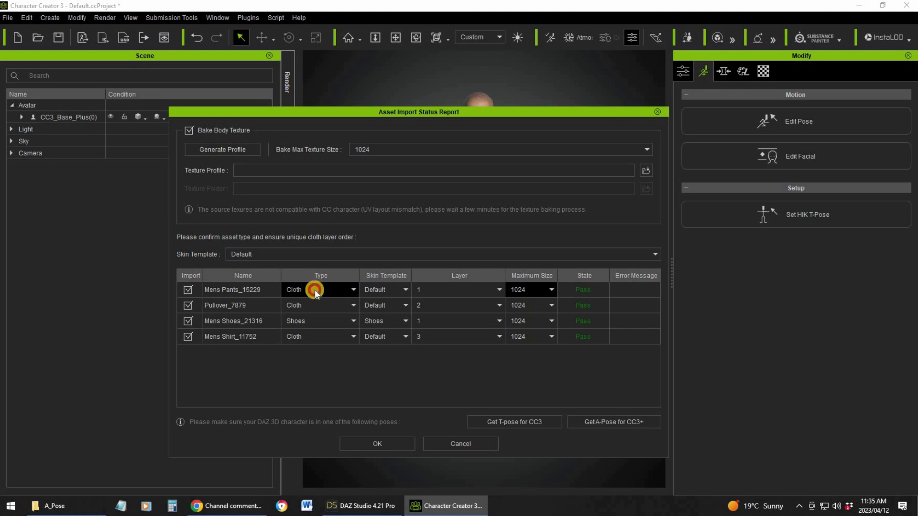
pyautogui.click(312, 291)
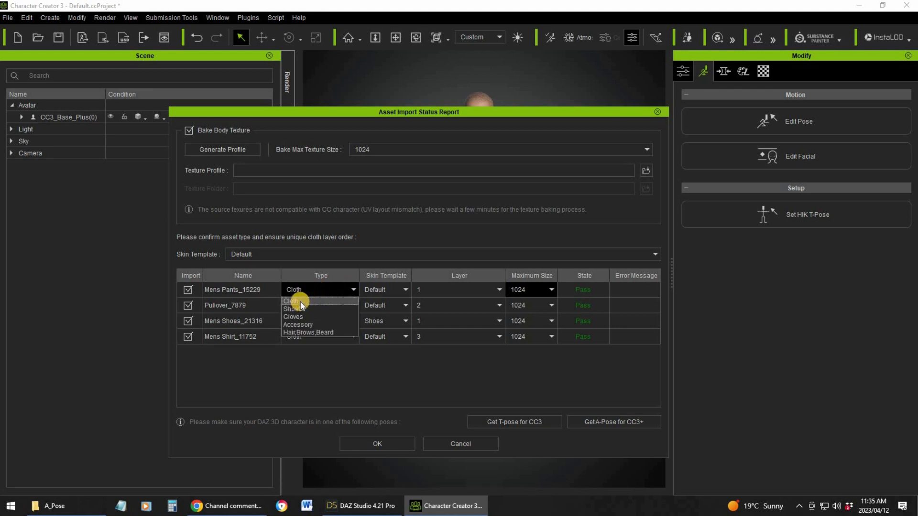
pyautogui.click(306, 382)
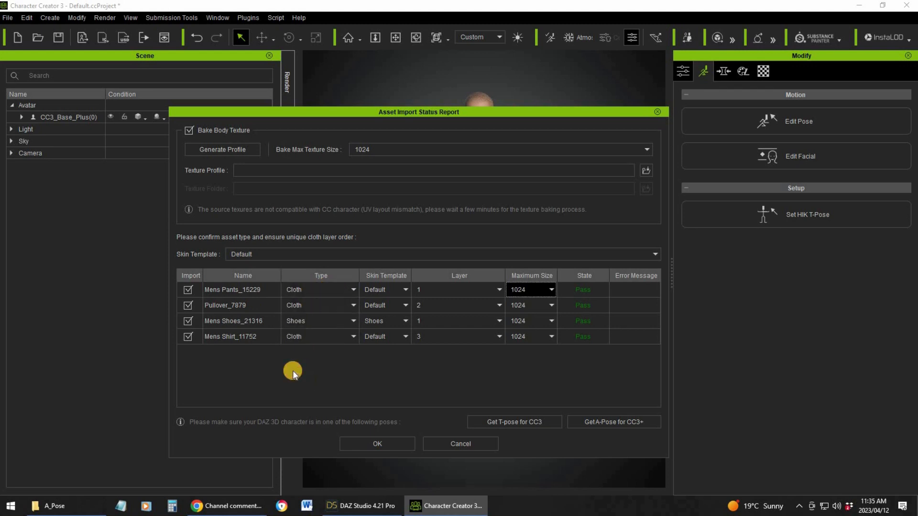
pyautogui.click(375, 337)
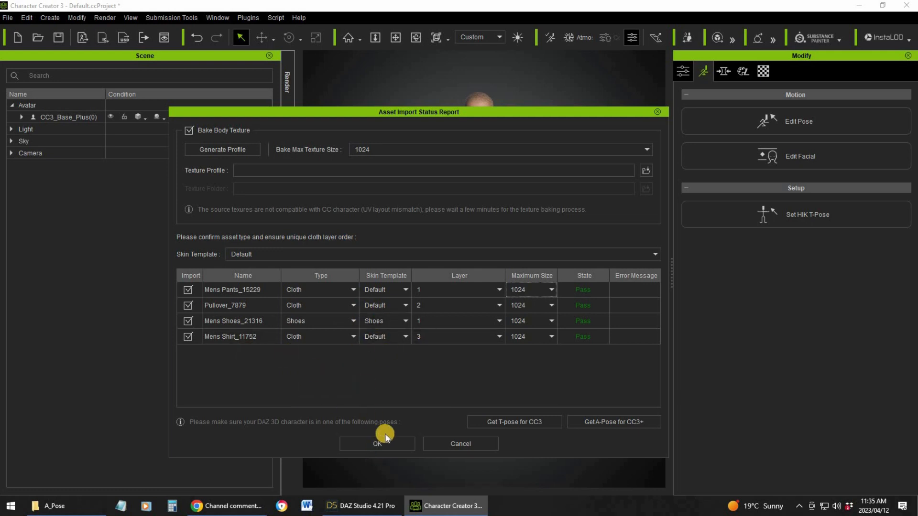
pyautogui.click(374, 446)
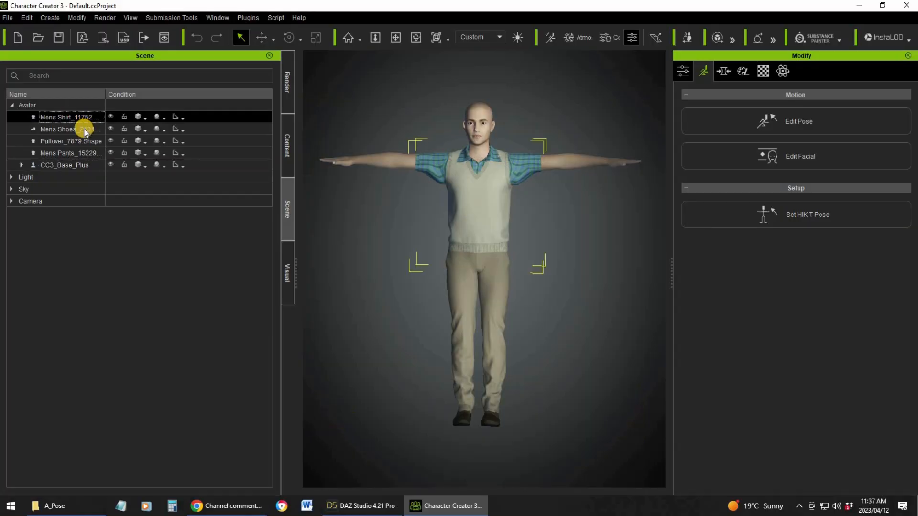
# Inspect the imported shoes, pullover and pants one by one, then check the clothed character from an angle
pyautogui.click(84, 129)
pyautogui.click(78, 142)
pyautogui.click(73, 156)
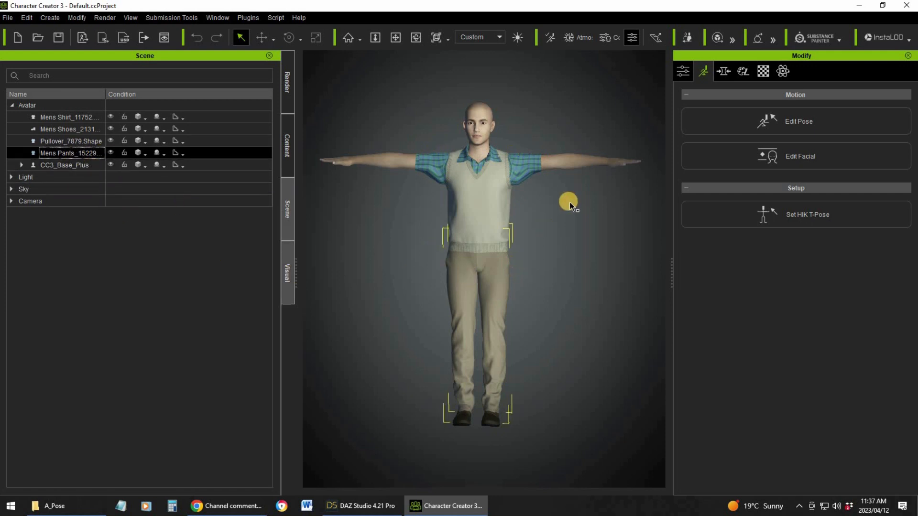
pyautogui.click(574, 278)
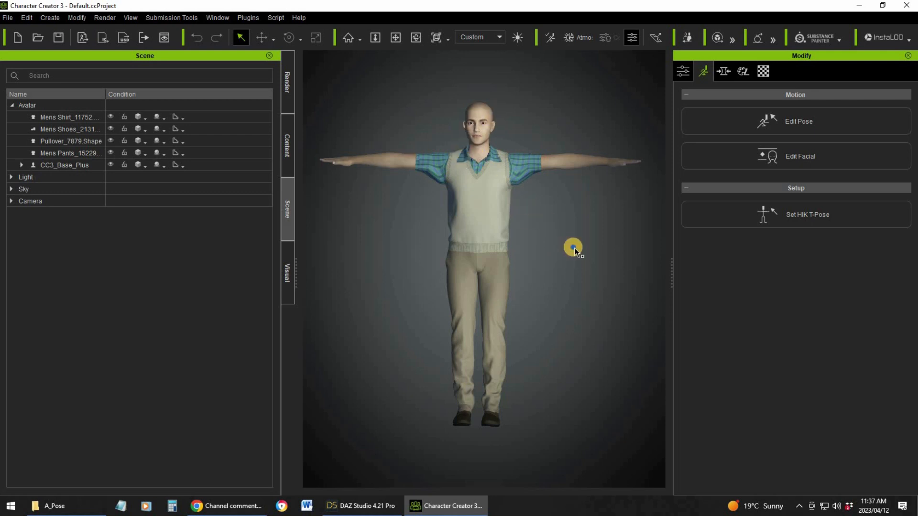
pyautogui.moveTo(352, 263); pyautogui.dragTo(535, 245, button='right')
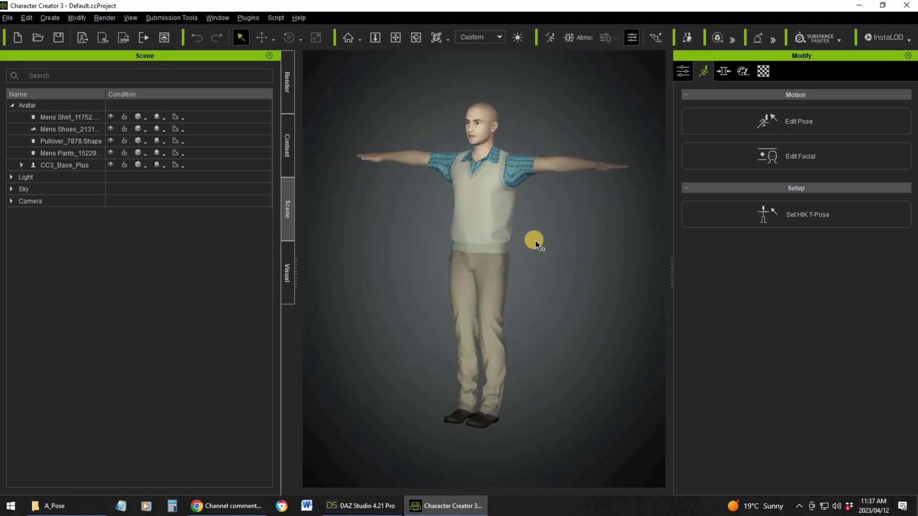
pyautogui.click(182, 163)
pyautogui.click(175, 155)
# Open the custom content library for cloth items
pyautogui.click(287, 140)
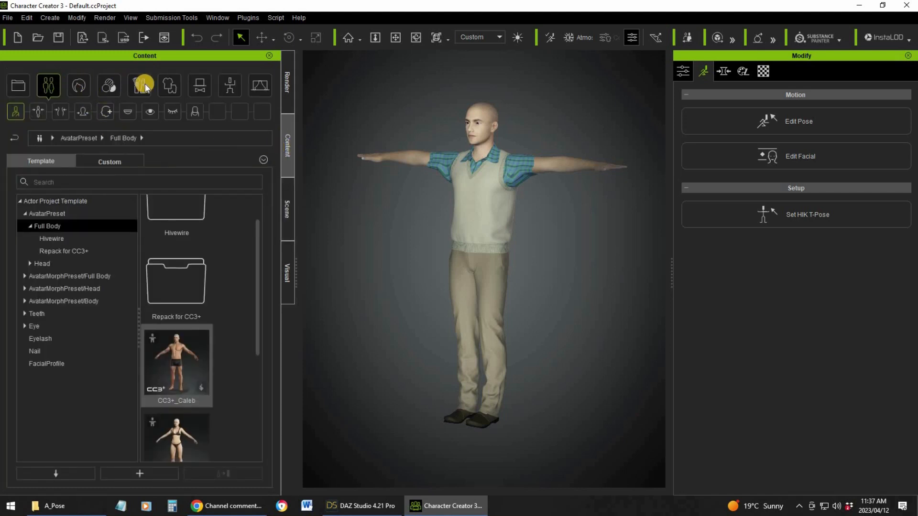
pyautogui.click(169, 85)
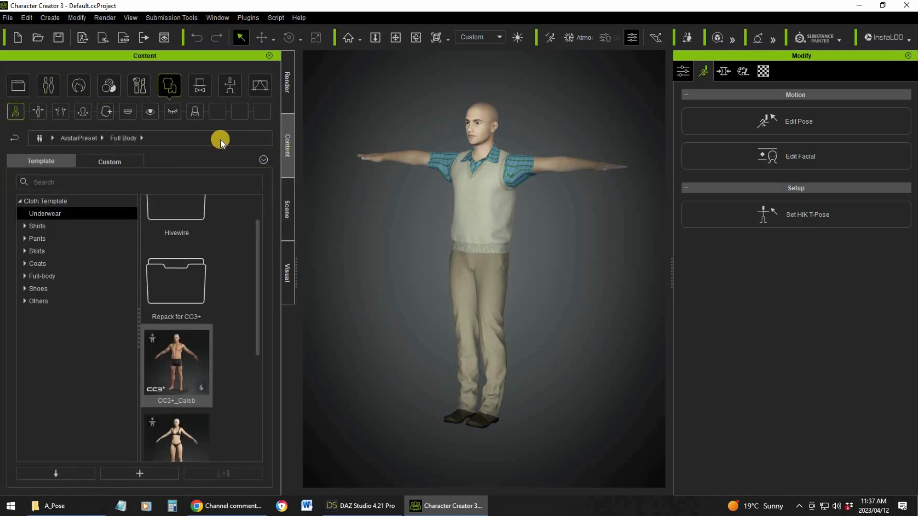
pyautogui.click(110, 161)
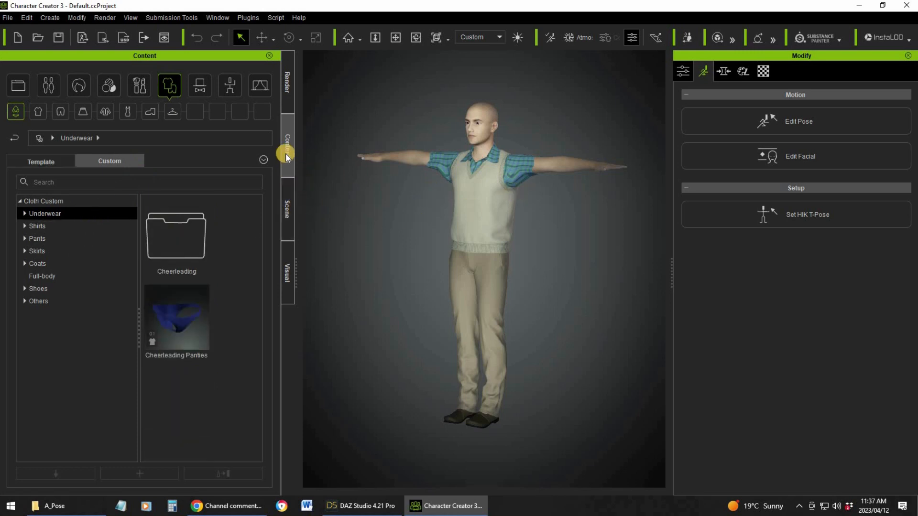
# Isolate the Mens Shirt by hiding the Mens Shoes, Pullover, Mens Pants and CC3_Base_Plus body
pyautogui.click(289, 202)
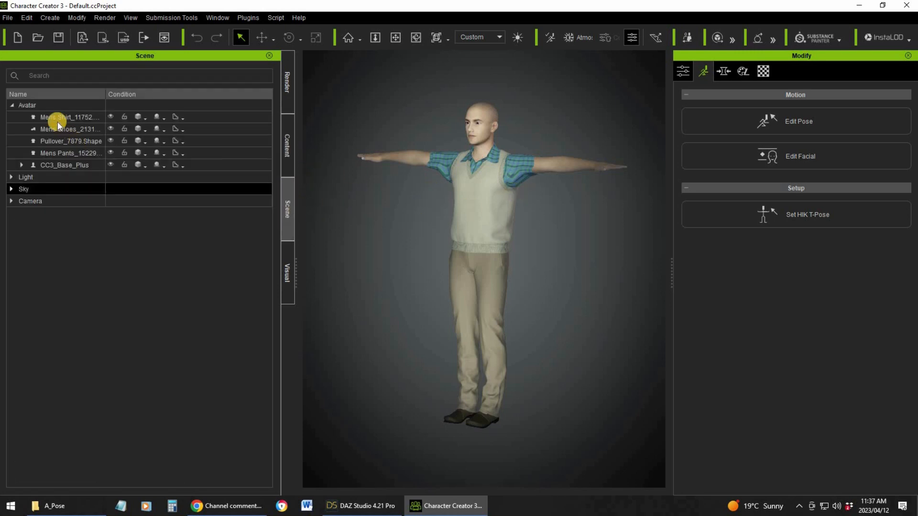
pyautogui.click(61, 119)
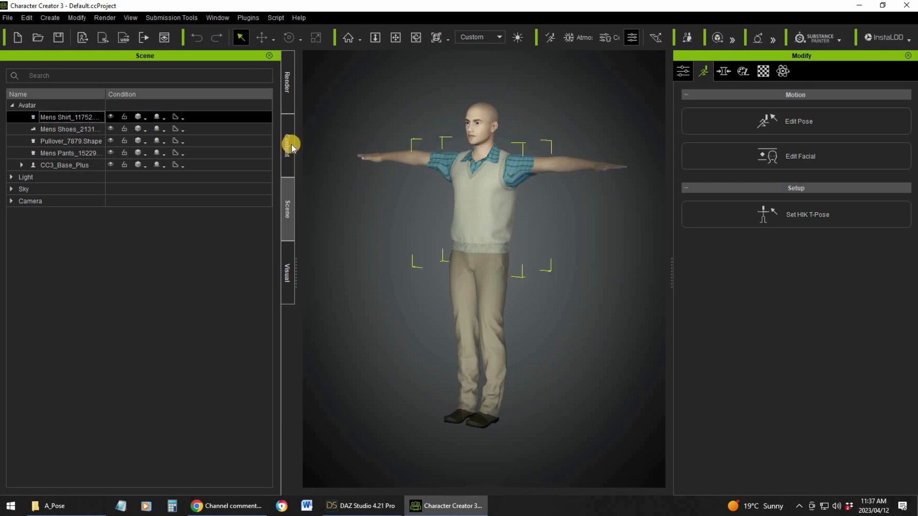
pyautogui.click(110, 128)
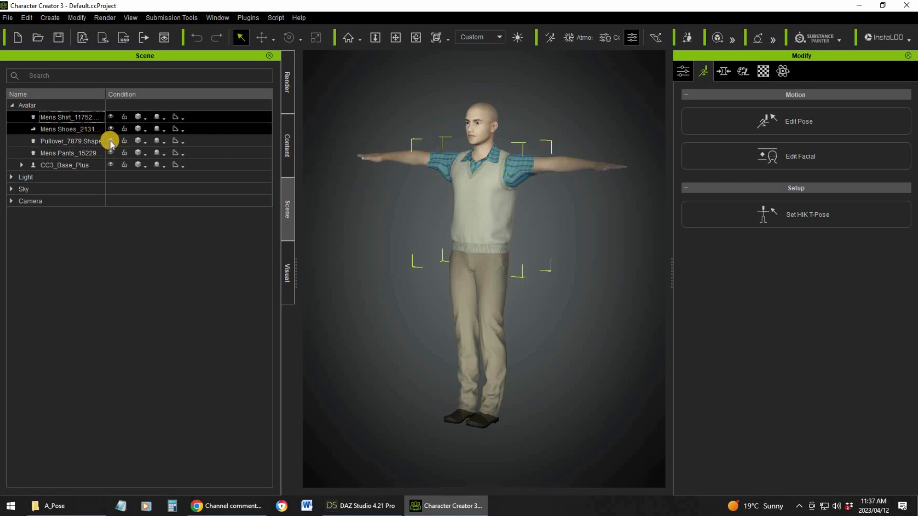
pyautogui.click(110, 141)
pyautogui.click(110, 152)
pyautogui.click(111, 165)
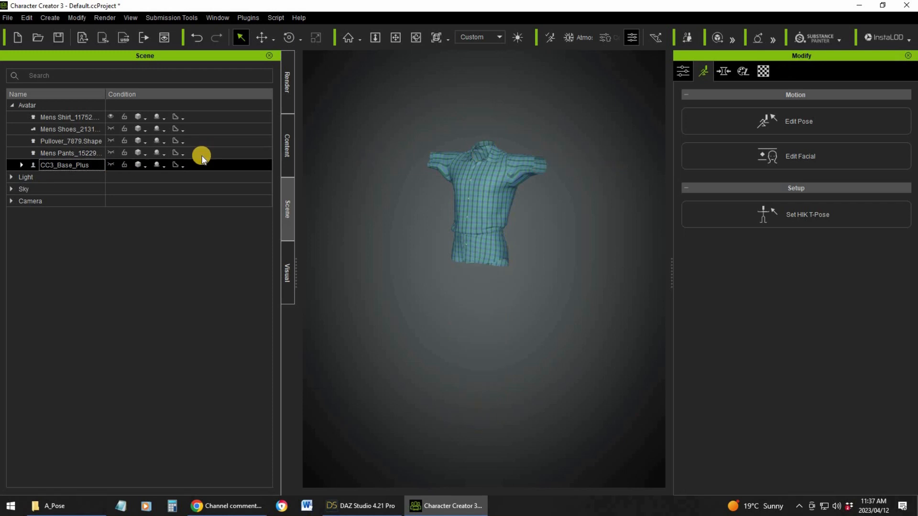
# Save the isolated Mens Shirt to the custom Shirts category under the name "Shirt"
pyautogui.click(289, 143)
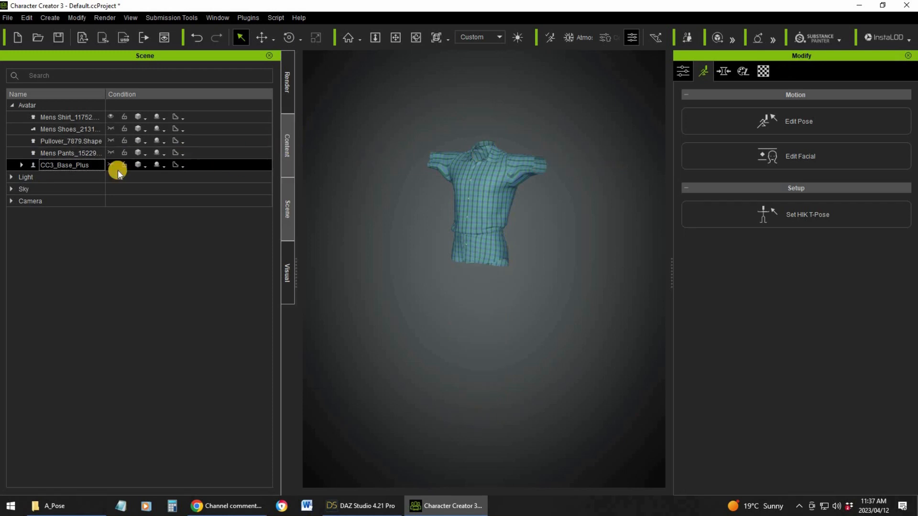
pyautogui.click(41, 227)
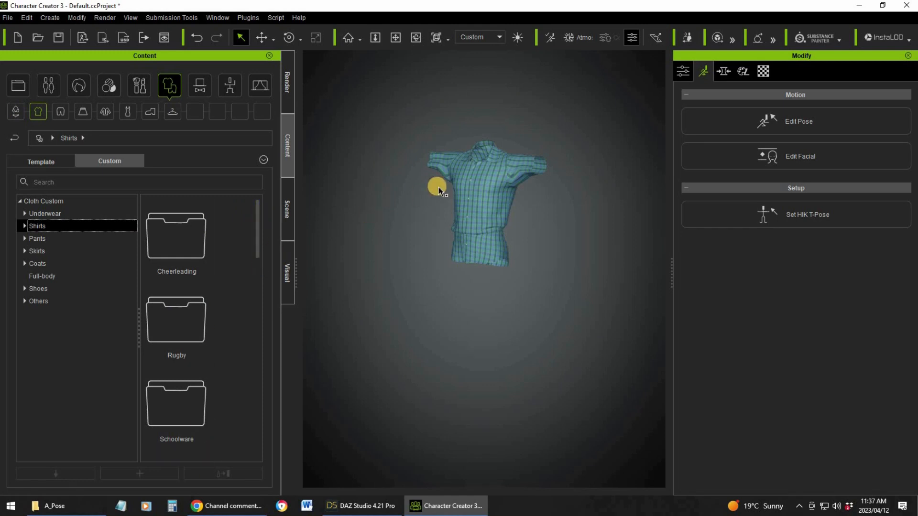
pyautogui.click(287, 203)
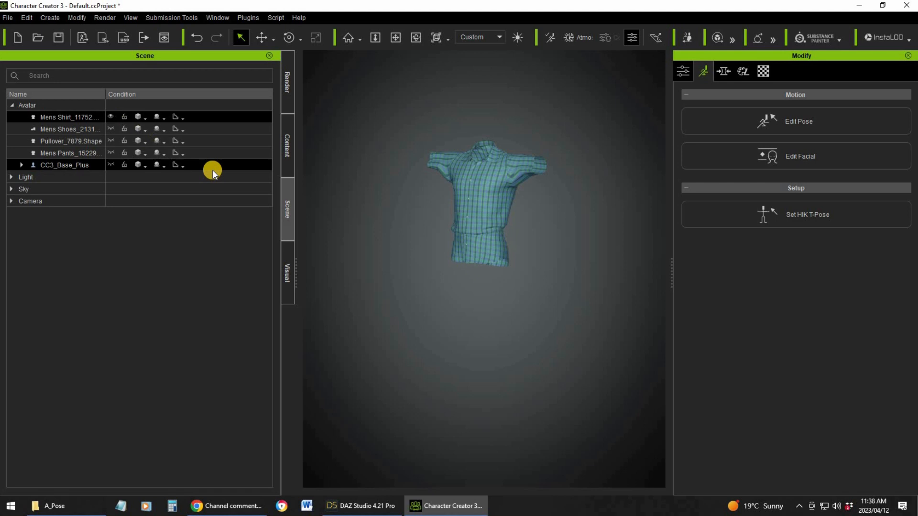
pyautogui.click(287, 145)
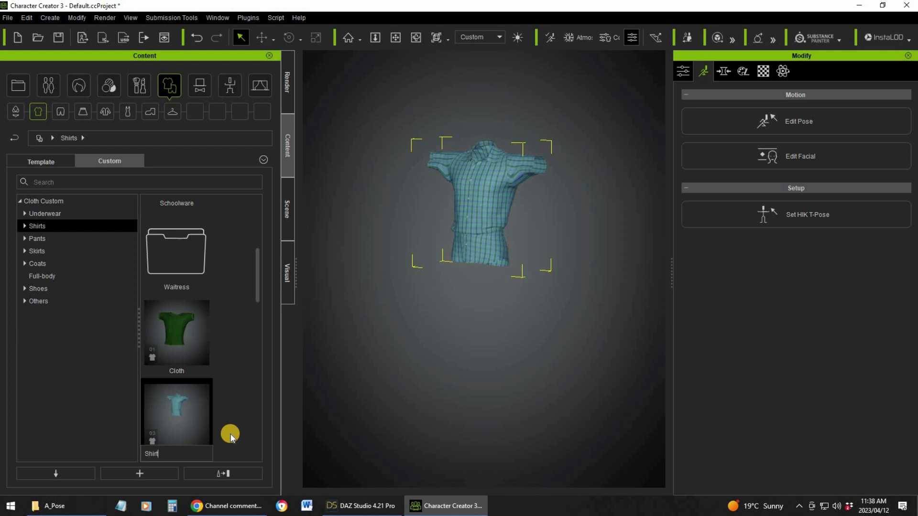
pyautogui.press('Return')
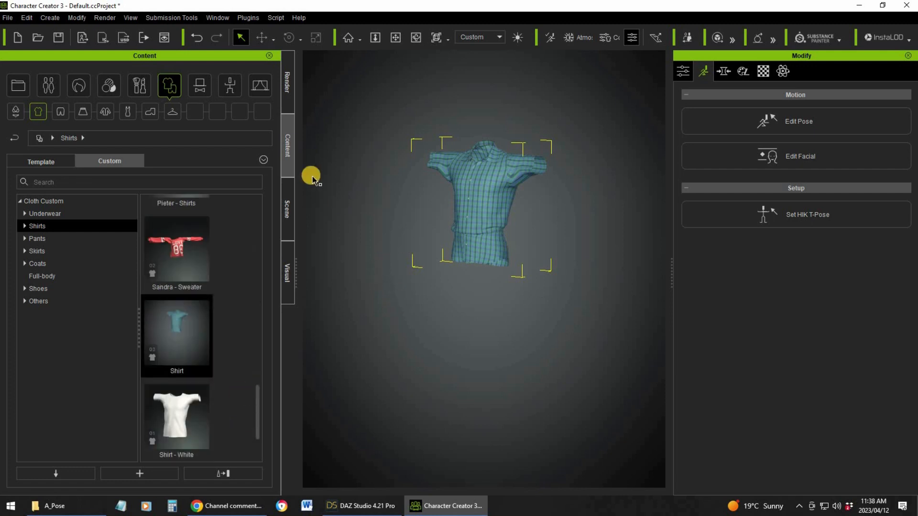
# Hide the Mens Shirt and show the Mens Shoes instead
pyautogui.click(286, 208)
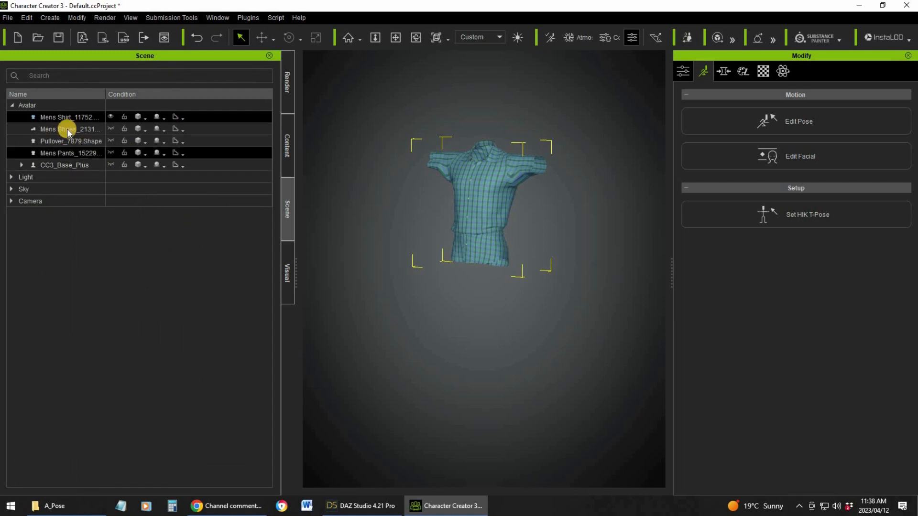
pyautogui.click(110, 117)
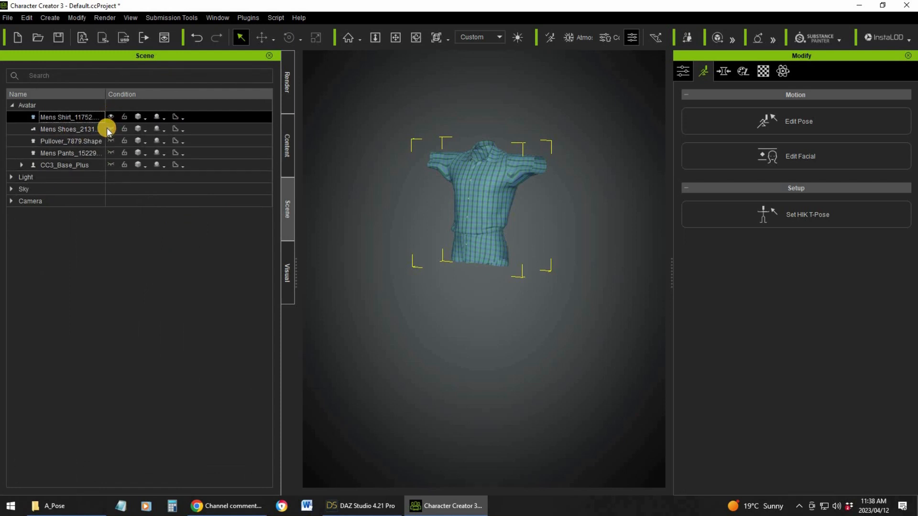
pyautogui.click(107, 127)
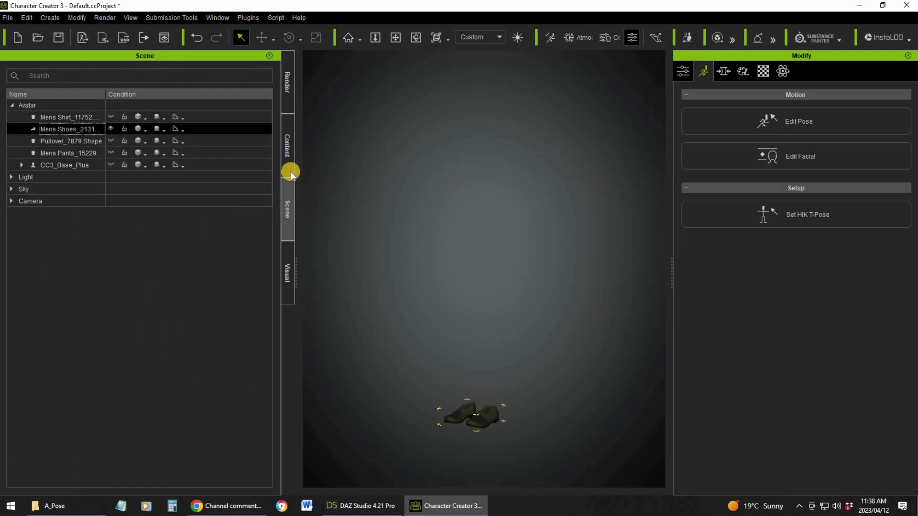
# Browse the saved items in the custom Shoes category of the cloth library
pyautogui.click(286, 147)
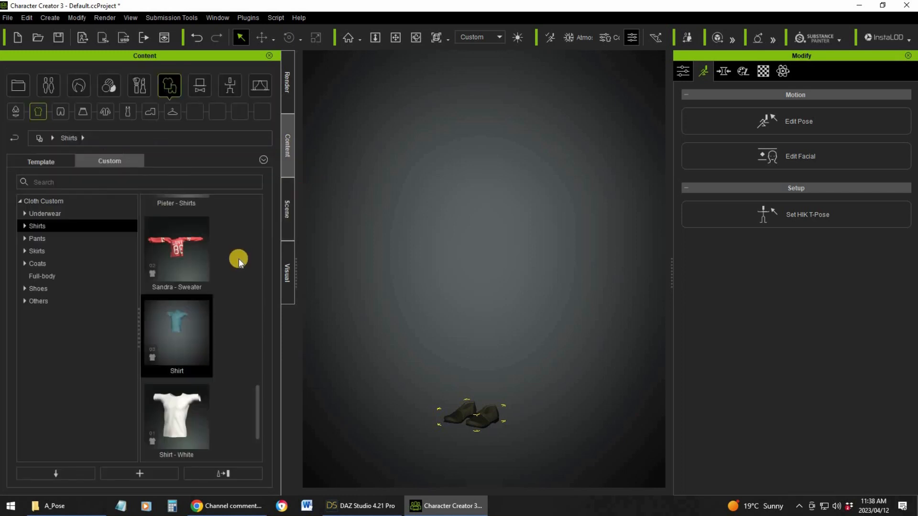
pyautogui.click(44, 288)
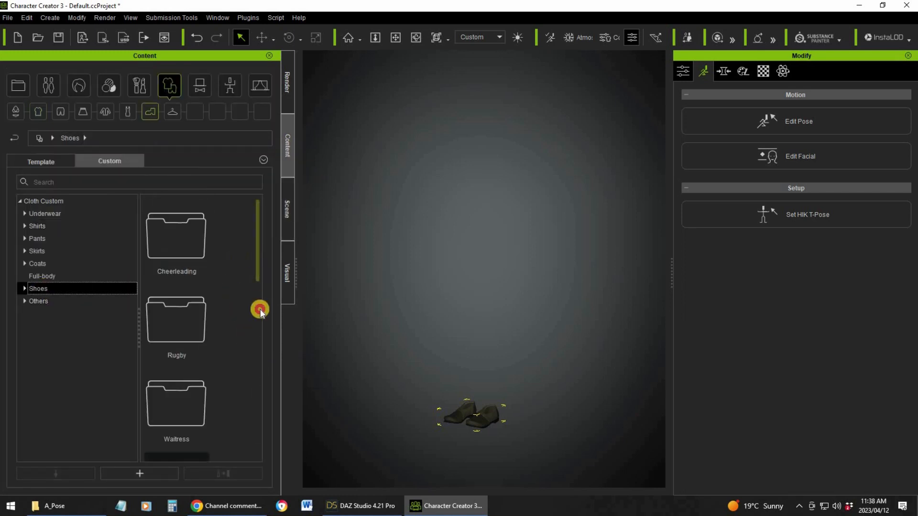
pyautogui.scroll(-5, 260, 307)
pyautogui.scroll(-8, 266, 400)
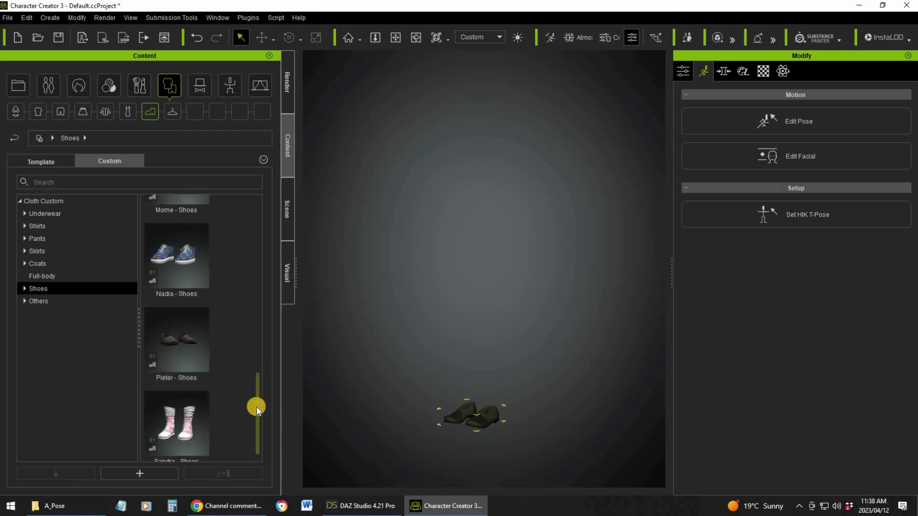
# Show the Pullover in place of the Mens Shoes and browse the custom Shirts category for it
pyautogui.click(287, 209)
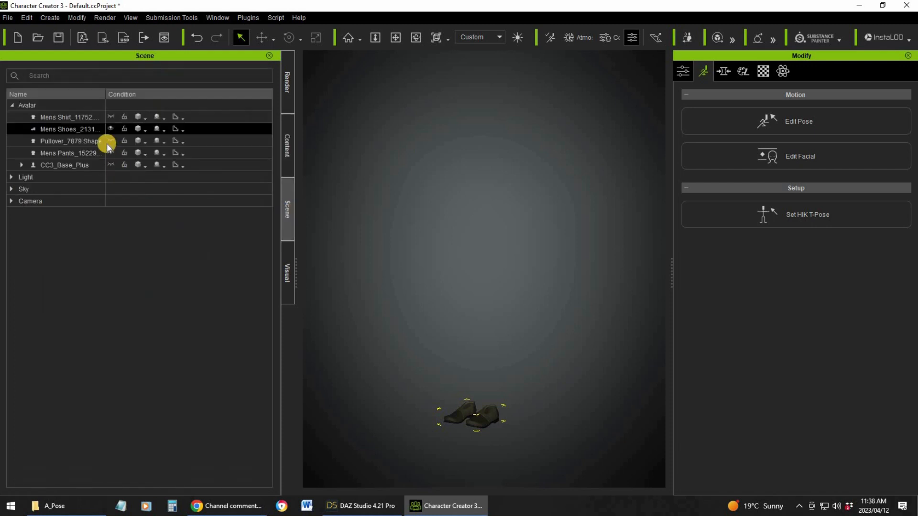
pyautogui.click(111, 140)
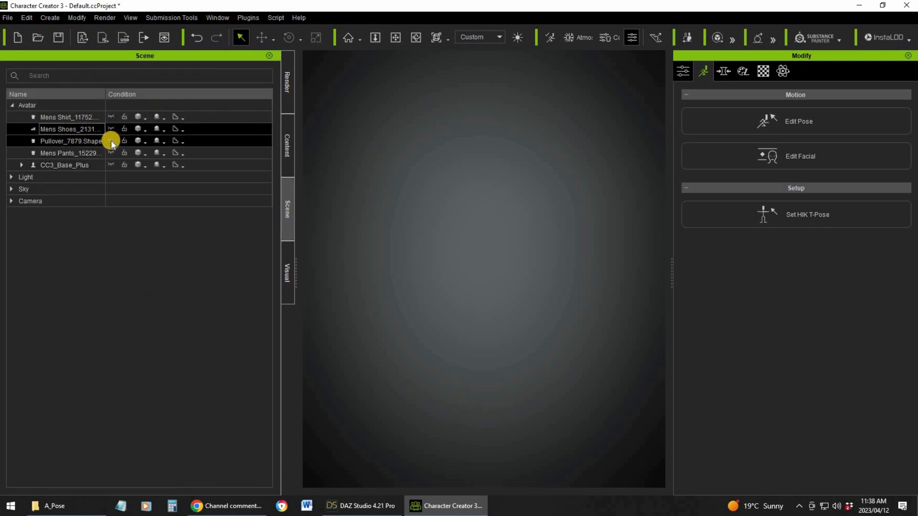
pyautogui.click(293, 144)
pyautogui.click(39, 226)
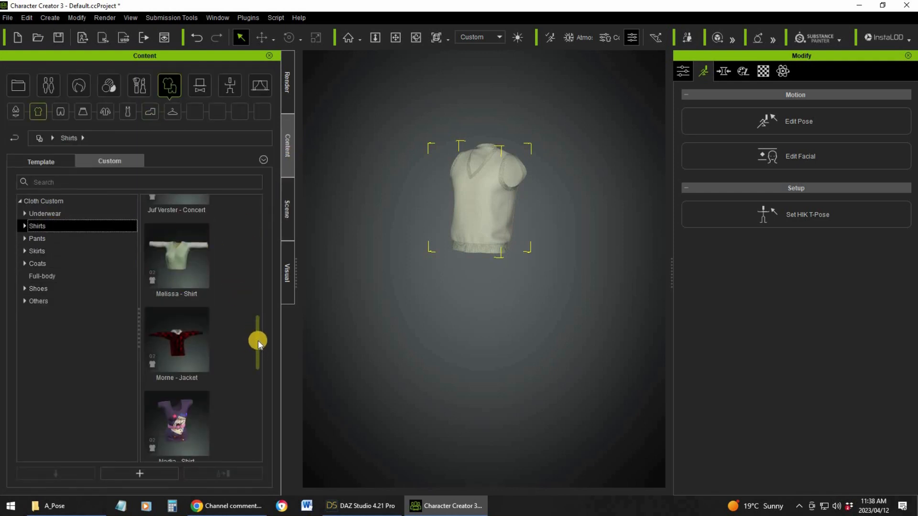
pyautogui.moveTo(256, 393); pyautogui.dragTo(284, 207)
# Select the Mens Pants in the scene and browse the custom Pants category of the cloth library
pyautogui.click(287, 209)
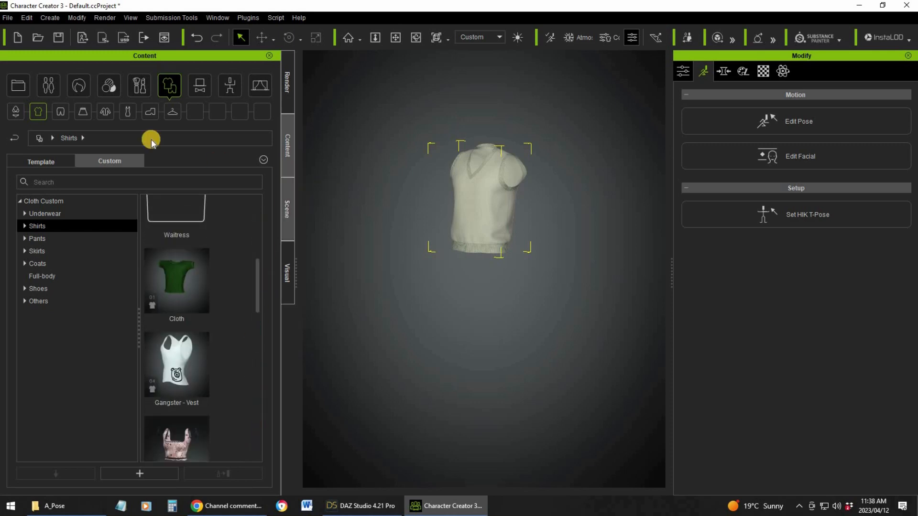
pyautogui.click(62, 153)
pyautogui.click(290, 147)
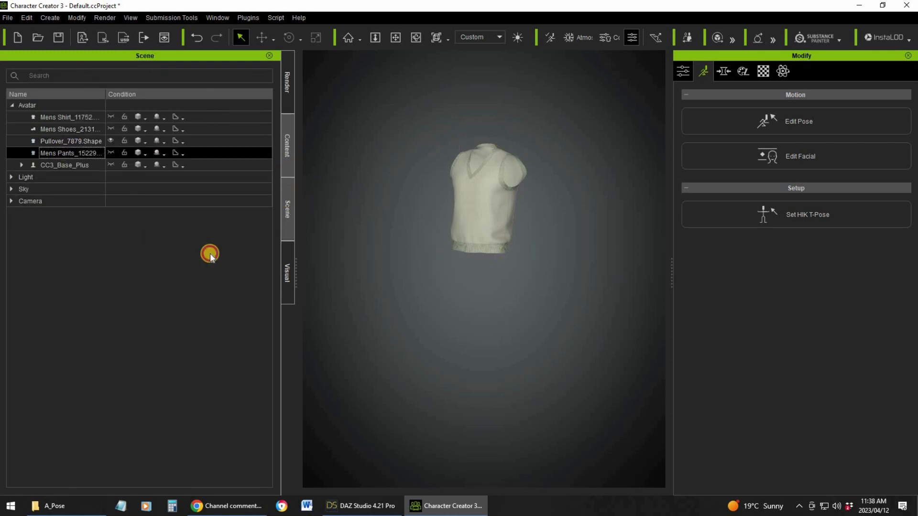
pyautogui.click(45, 237)
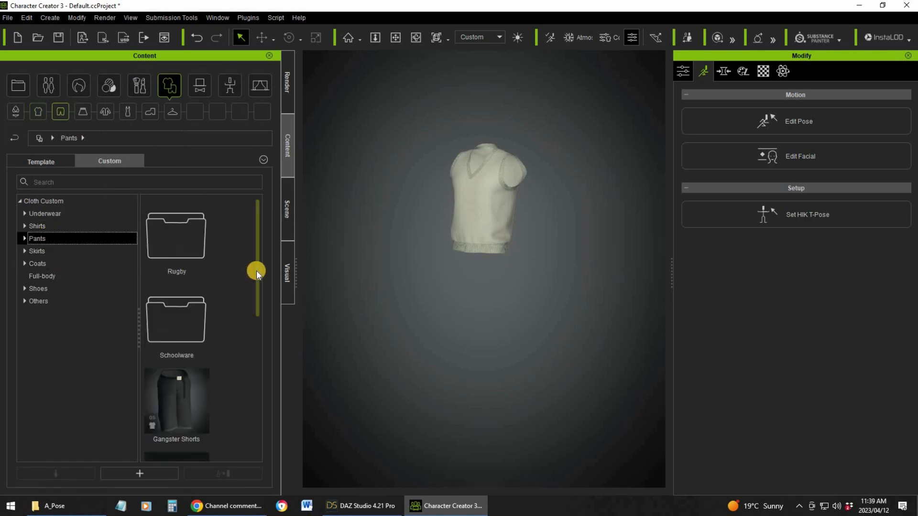
pyautogui.moveTo(263, 318); pyautogui.dragTo(262, 415)
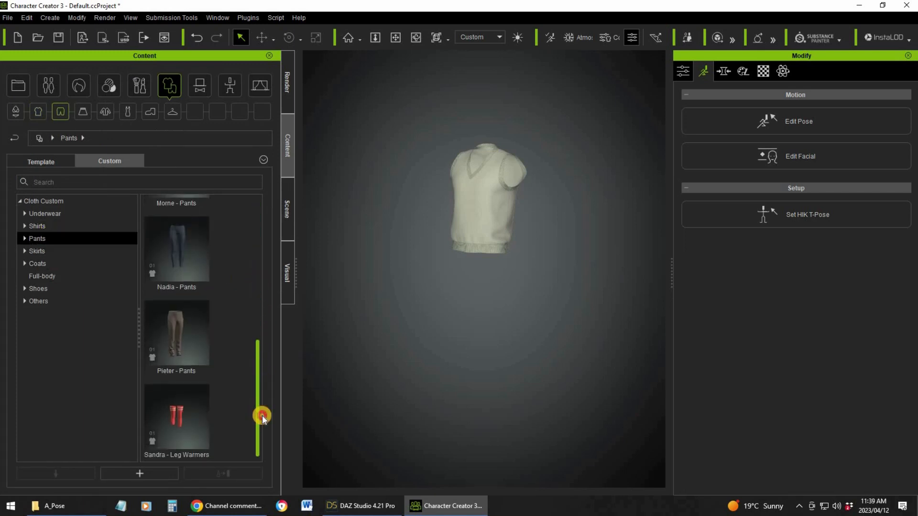
pyautogui.moveTo(262, 365); pyautogui.dragTo(281, 170)
# Show the Mens Pants and hide the Pullover
pyautogui.click(287, 196)
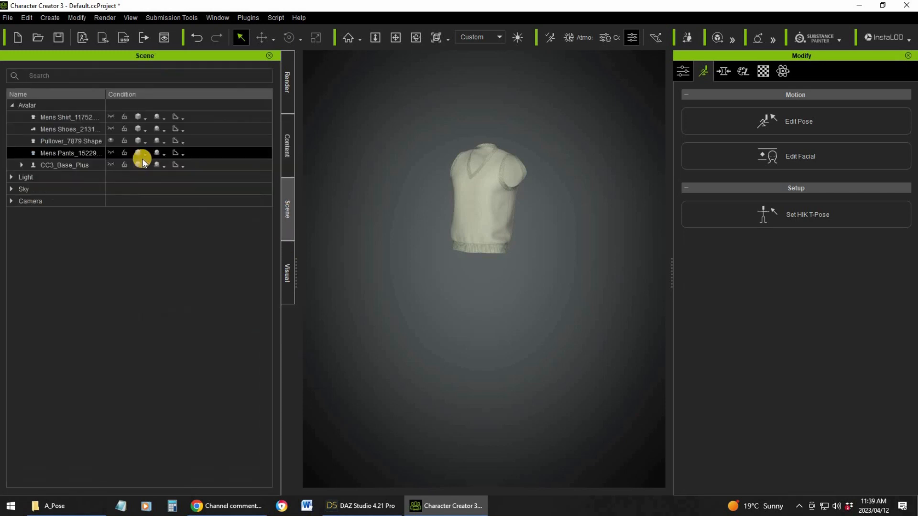
pyautogui.click(111, 153)
pyautogui.click(111, 141)
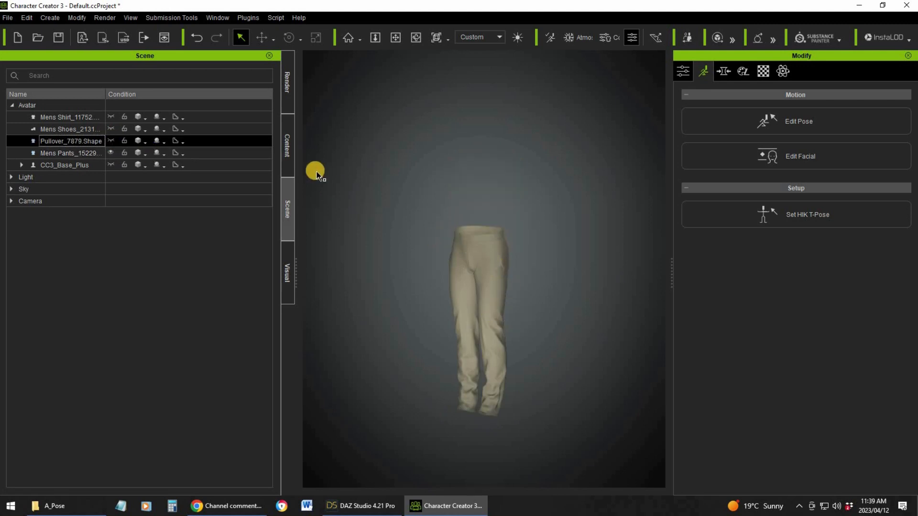
# Select the Mens Pants in the scene and browse the custom Pants and Shirts categories of the cloth library
pyautogui.keyDown('ctrl'); pyautogui.click(95, 152); pyautogui.keyUp('ctrl')
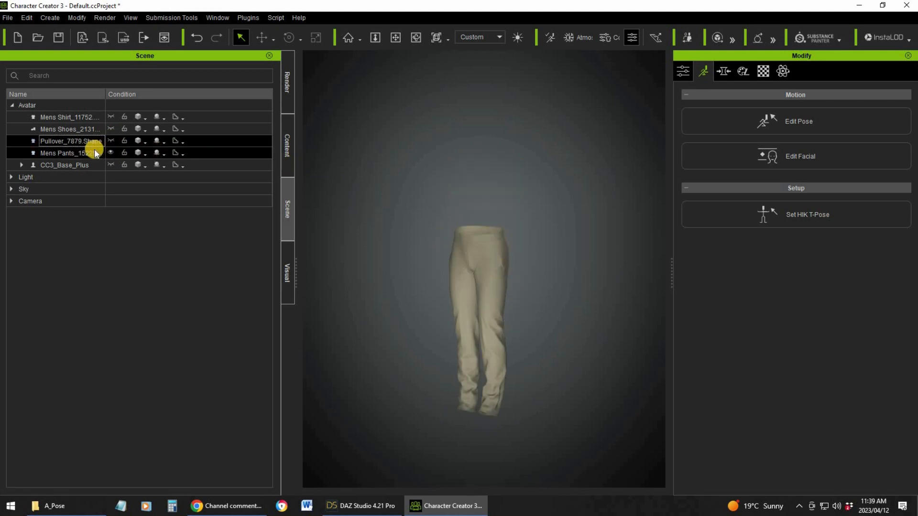
pyautogui.click(288, 143)
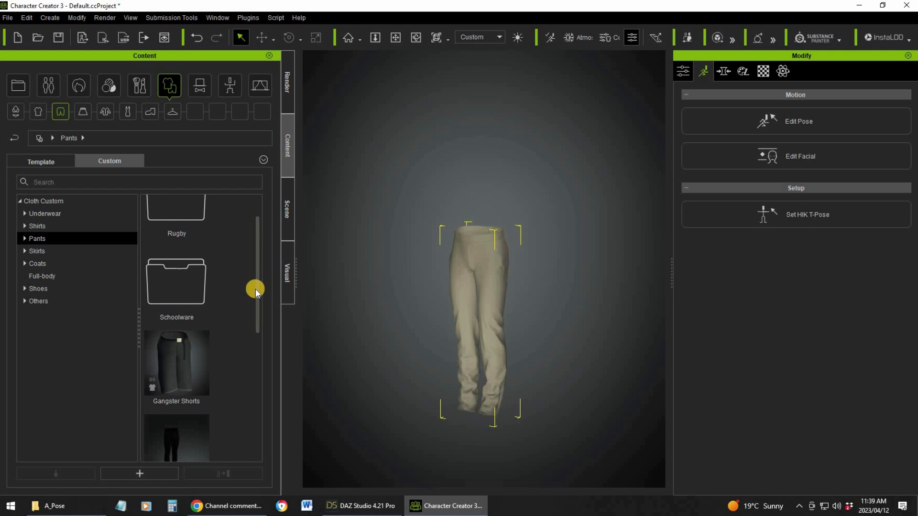
pyautogui.moveTo(257, 335); pyautogui.dragTo(114, 230)
pyautogui.click(57, 226)
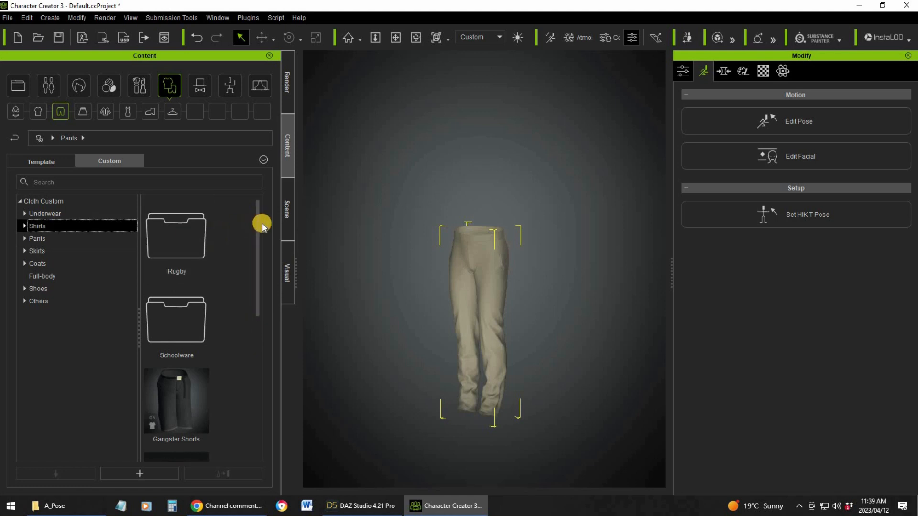
pyautogui.moveTo(258, 220); pyautogui.dragTo(327, 172)
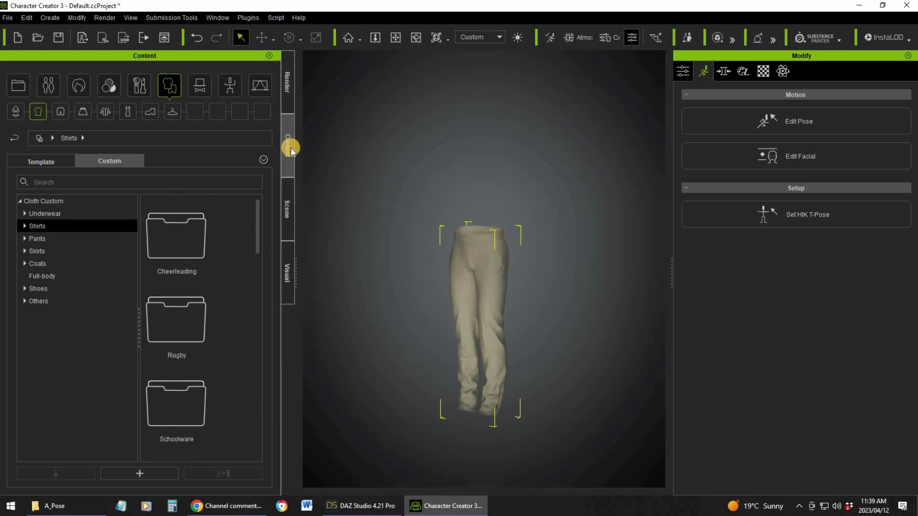
# Show the CC3_Base_Plus body and delete the Mens Shirt, Mens Shoes, Pullover and Mens Pants from the avatar
pyautogui.click(290, 213)
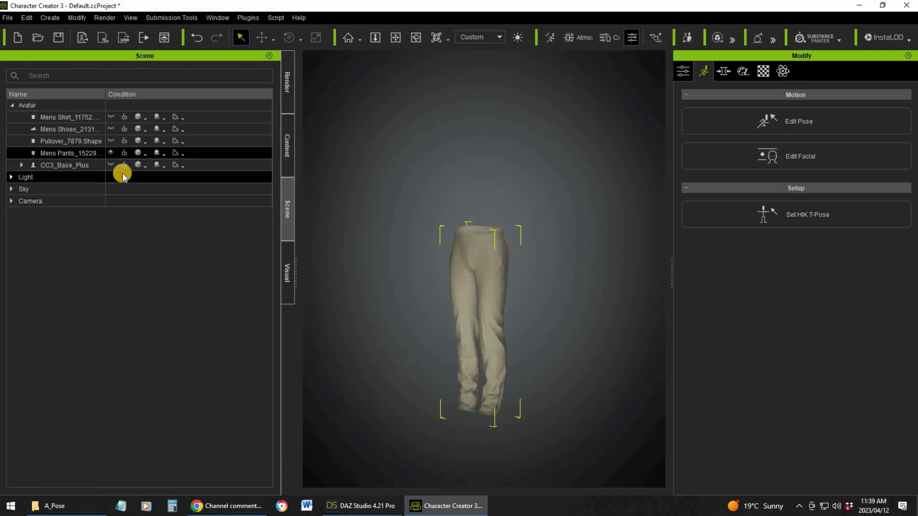
pyautogui.click(111, 164)
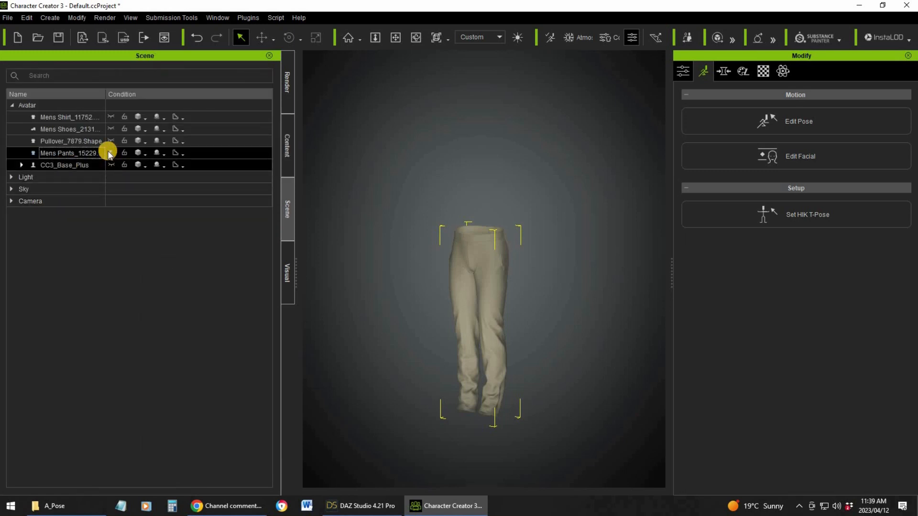
pyautogui.click(82, 118)
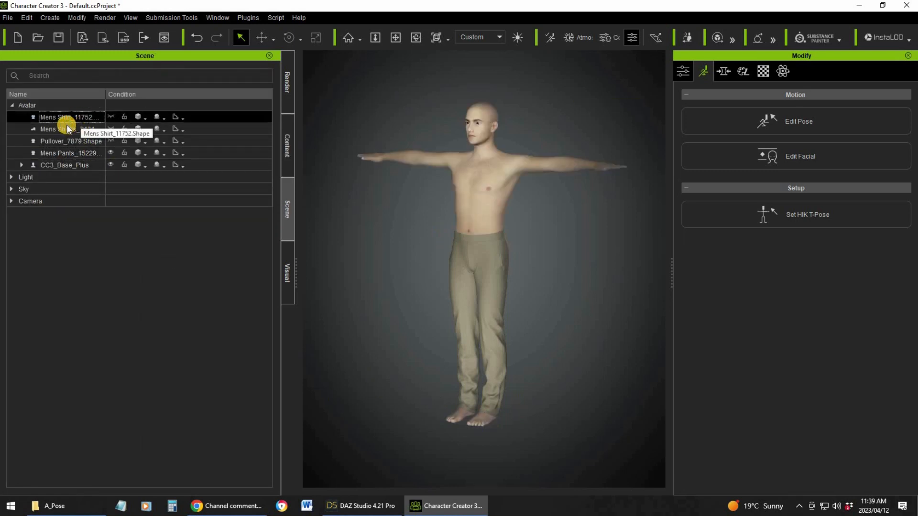
pyautogui.press('Delete')
pyautogui.click(68, 117)
pyautogui.press('Delete')
pyautogui.click(64, 118)
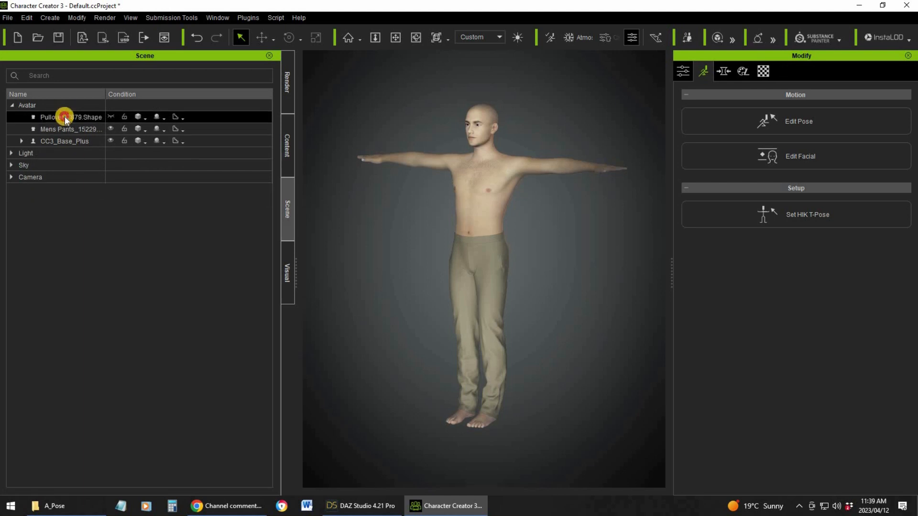
pyautogui.press('Delete')
pyautogui.click(65, 117)
pyautogui.press('Delete')
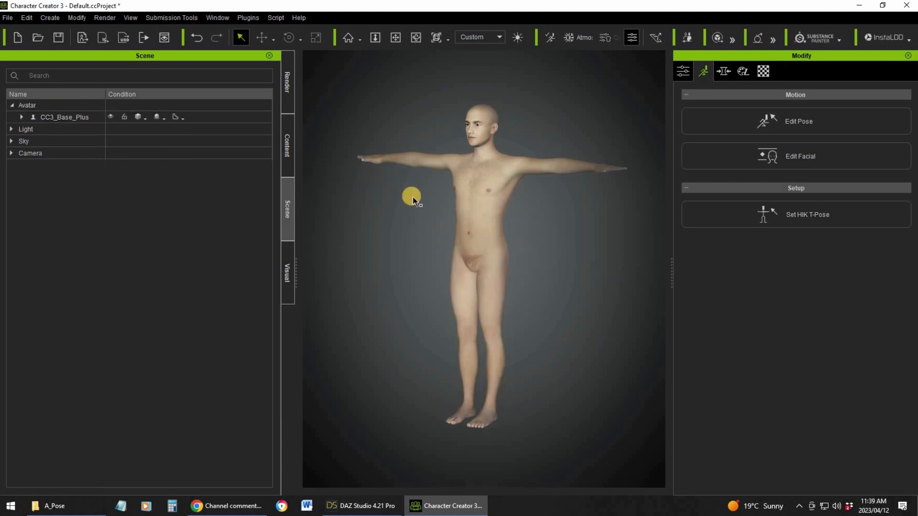
# Dress the avatar in the Gangster Shorts from the custom Pants category of the cloth library
pyautogui.click(287, 135)
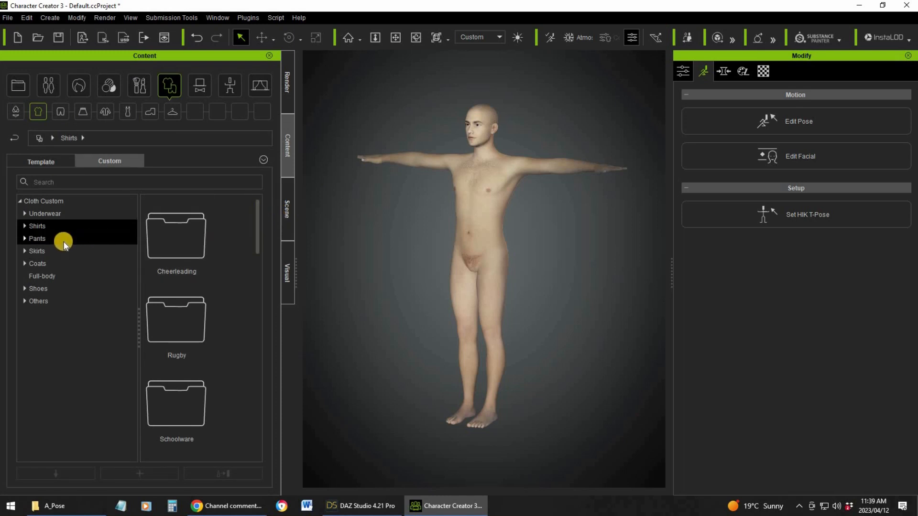
pyautogui.click(38, 238)
pyautogui.moveTo(254, 263); pyautogui.dragTo(257, 308)
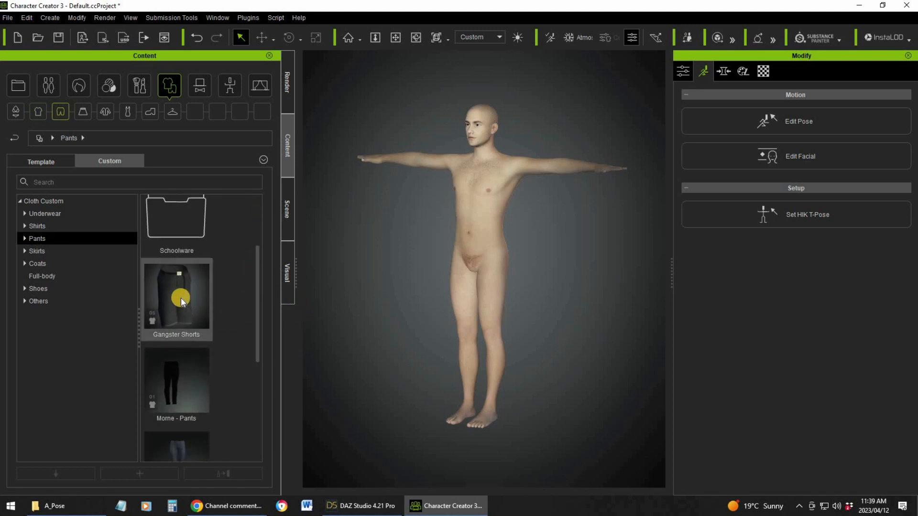
pyautogui.moveTo(177, 294); pyautogui.dragTo(469, 251)
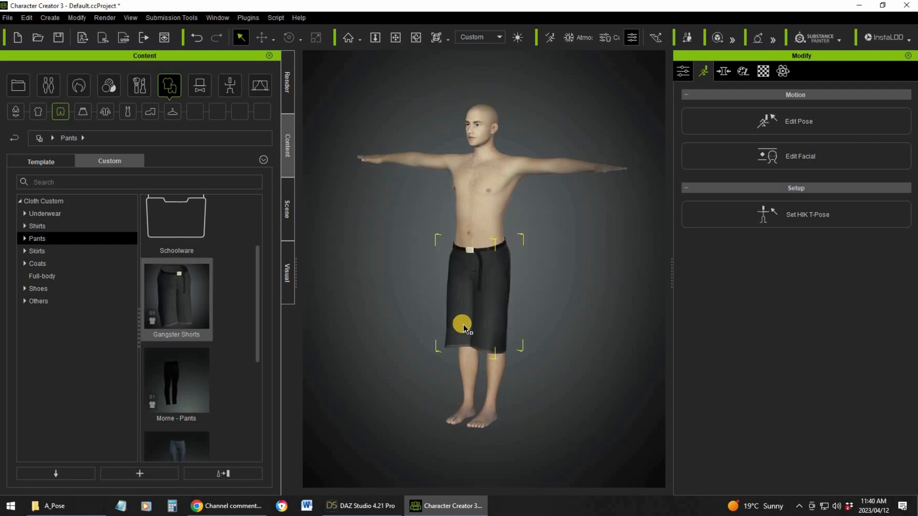
# Add the Gangster - Vest from the custom Shirts category to the avatar
pyautogui.click(40, 226)
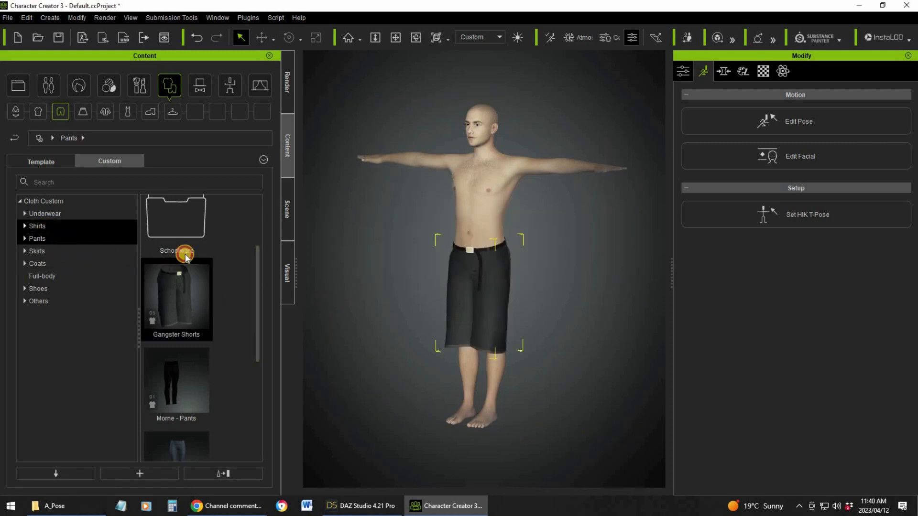
pyautogui.moveTo(259, 256); pyautogui.dragTo(258, 293)
pyautogui.moveTo(177, 334); pyautogui.dragTo(475, 193)
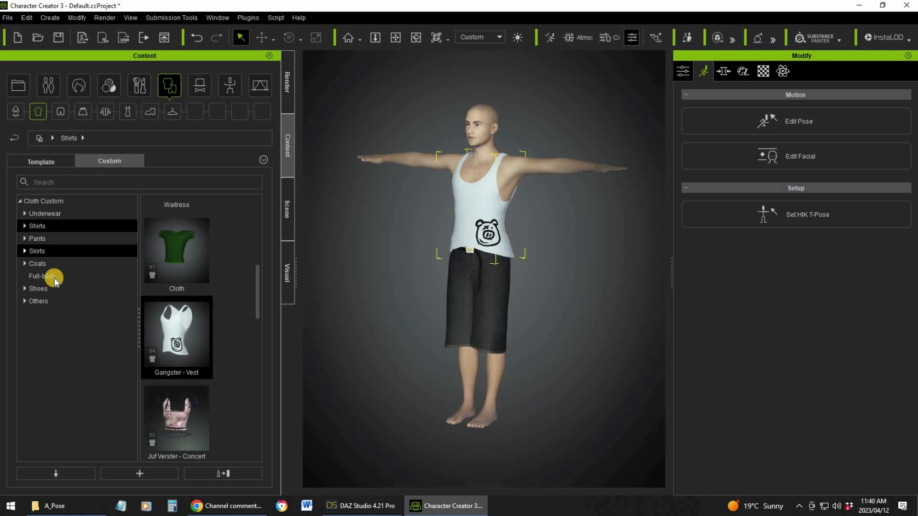
# Put the Gangster Shoes from the custom Shoes category on the avatar
pyautogui.click(47, 288)
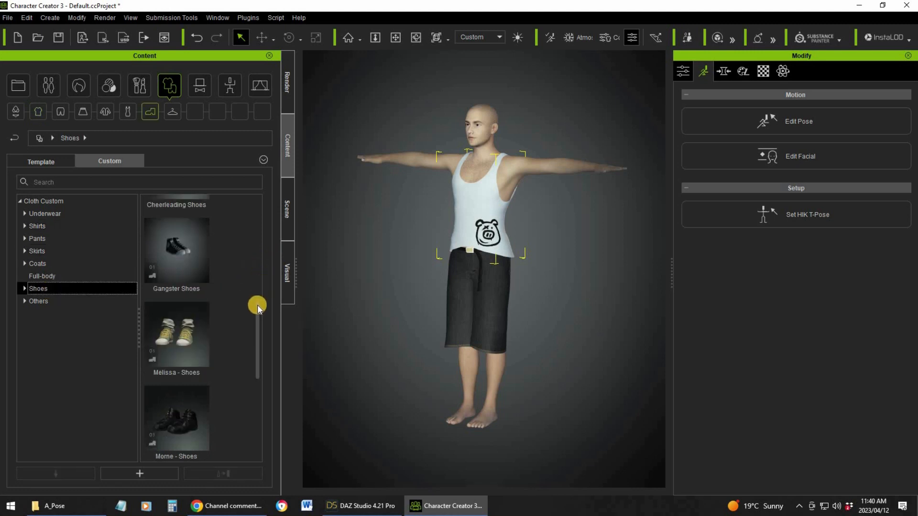
pyautogui.moveTo(263, 323); pyautogui.dragTo(269, 395)
pyautogui.moveTo(271, 335); pyautogui.dragTo(268, 252)
pyautogui.moveTo(199, 394); pyautogui.dragTo(422, 279)
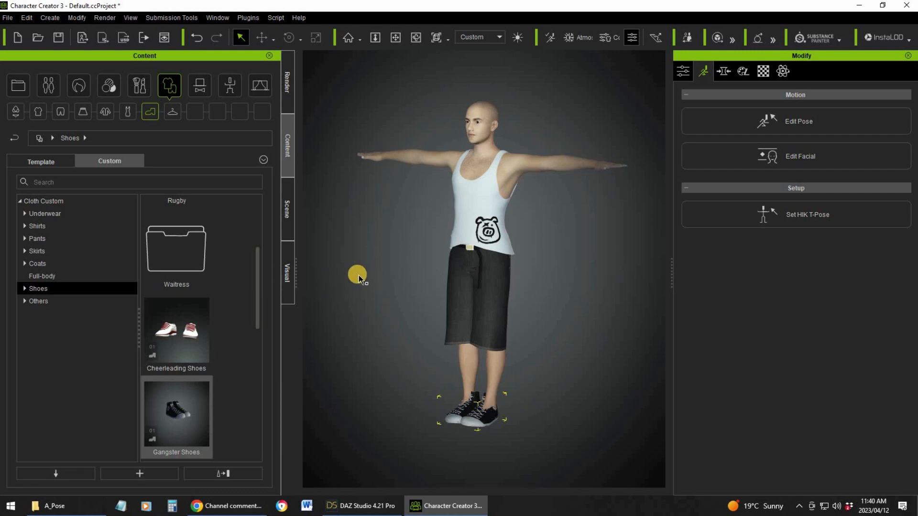
pyautogui.moveTo(471, 260); pyautogui.dragTo(590, 241, button='right')
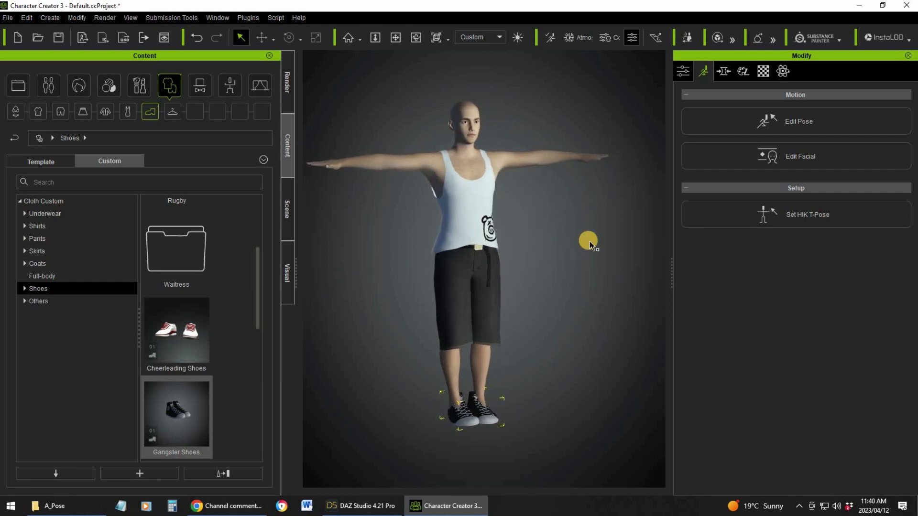